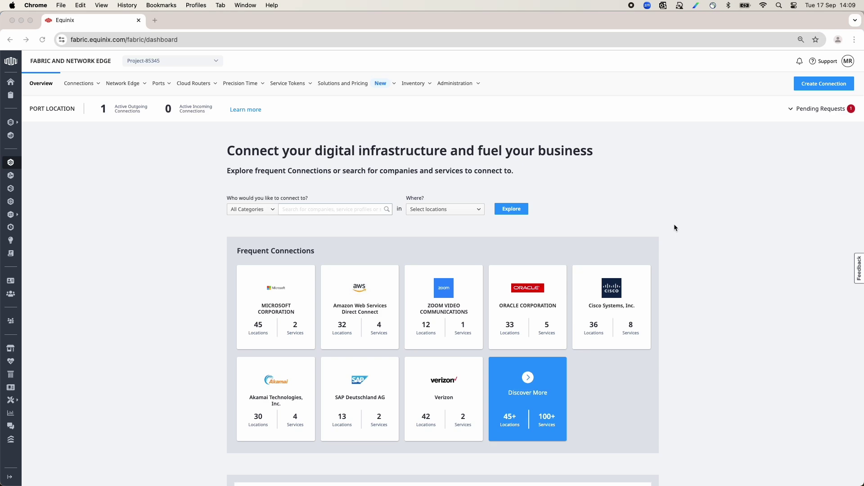
# Step: Start a new Fabric Cloud Router in Ashburn, paid through the Oracle Corporation billing account, and proceed to the router details
pyautogui.click(191, 84)
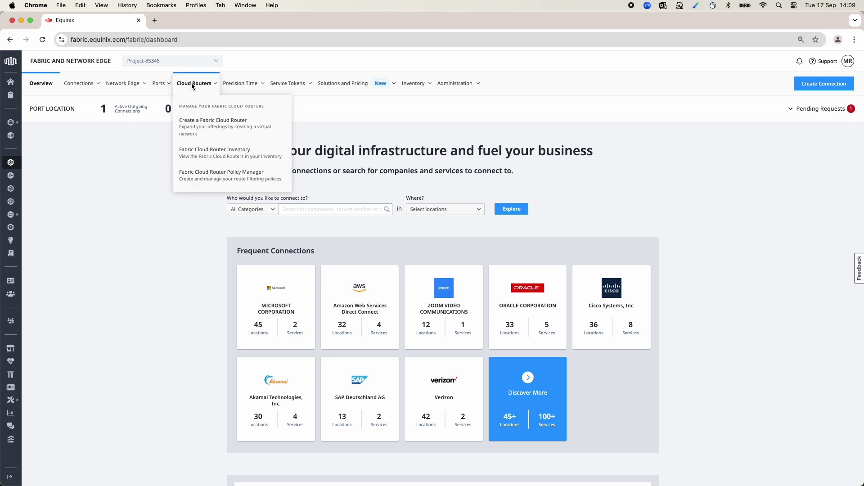
pyautogui.click(195, 125)
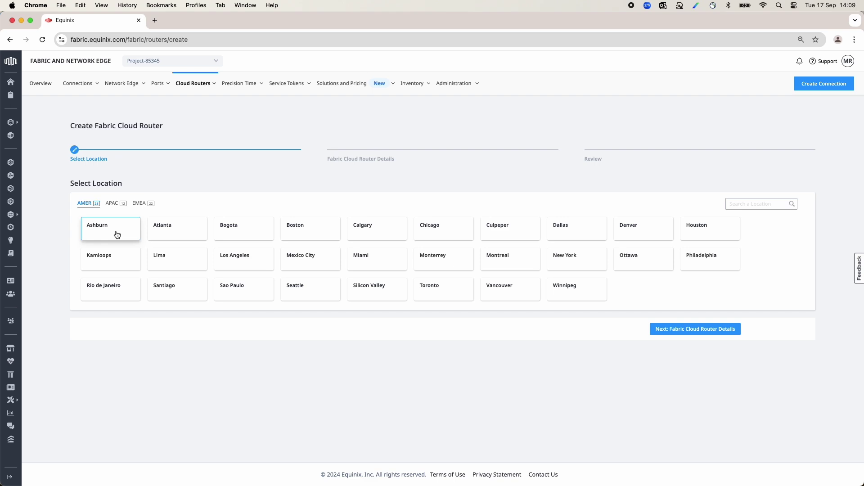
pyautogui.click(117, 235)
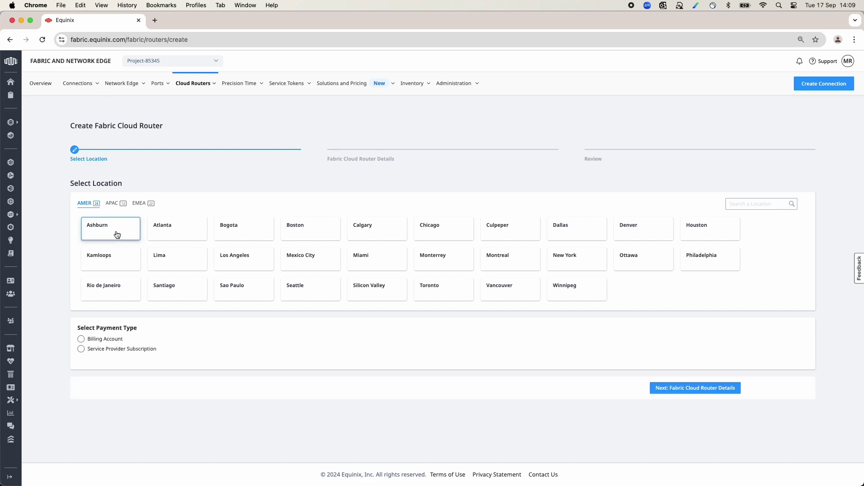
pyautogui.click(81, 339)
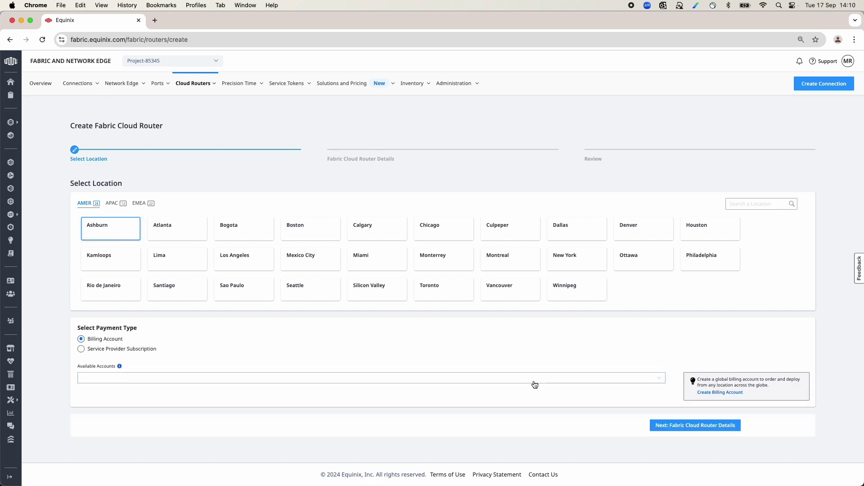
pyautogui.click(661, 381)
pyautogui.click(662, 392)
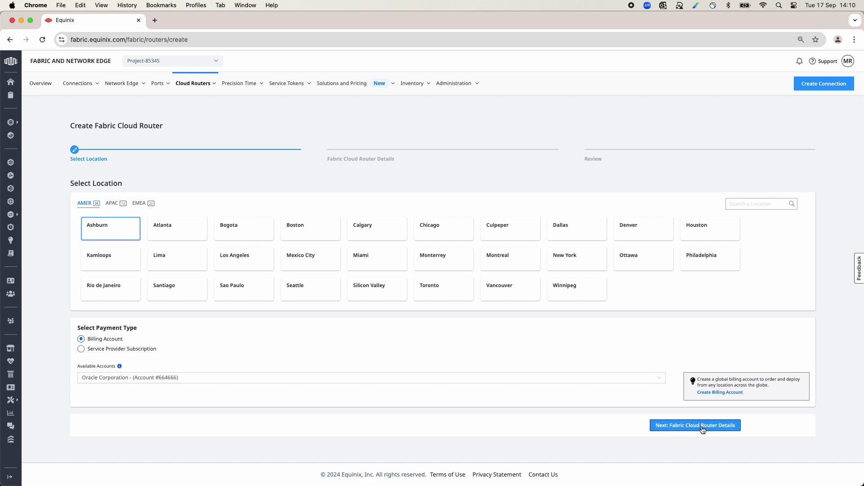
pyautogui.click(703, 426)
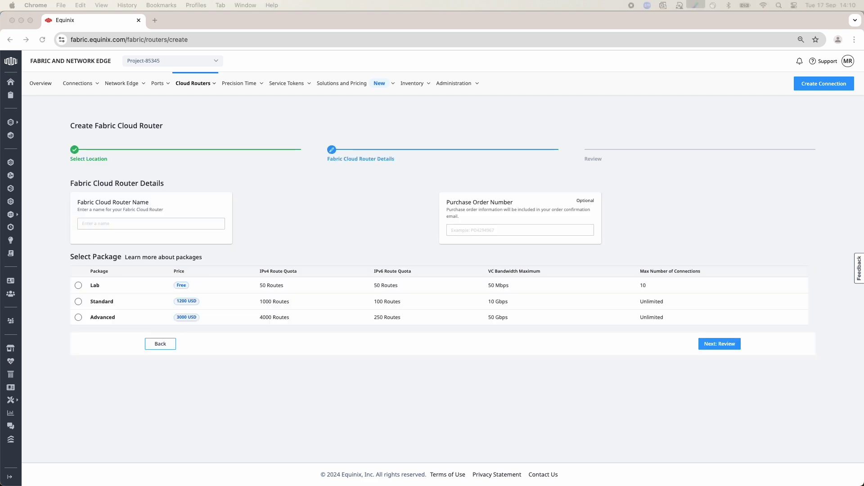
# Step: Name the Ashburn router OCIRegions-ASH-Demo with the Lab package and submit the order
pyautogui.click(142, 223)
pyautogui.write('OCIRegions-ASH-Demo')
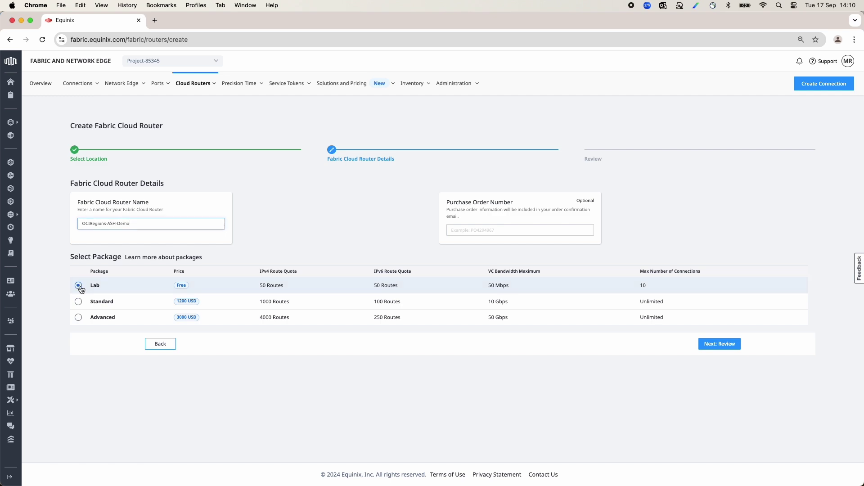
pyautogui.click(79, 286)
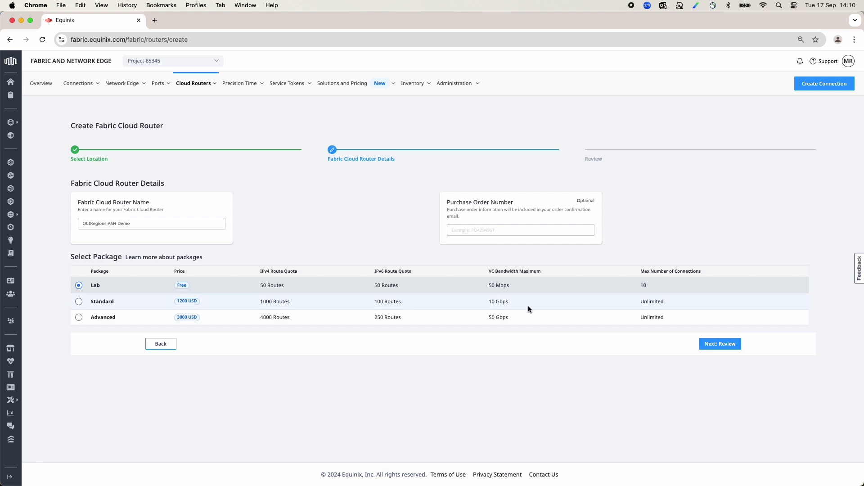
pyautogui.click(720, 344)
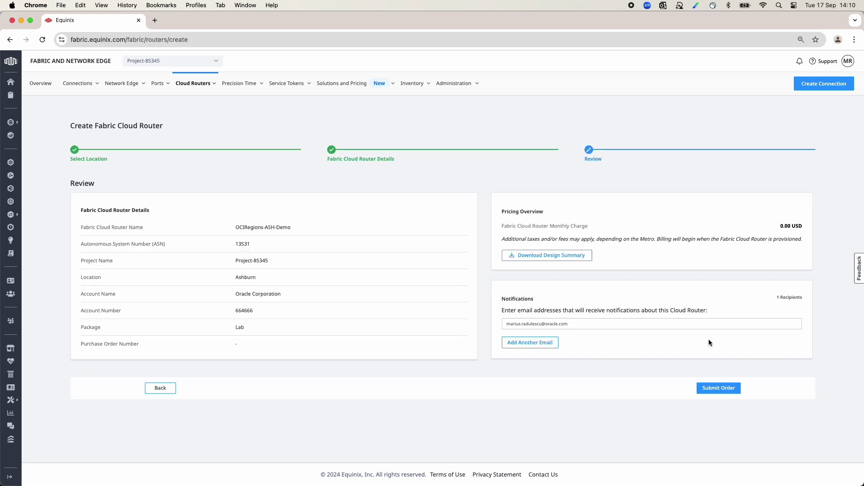
pyautogui.click(716, 389)
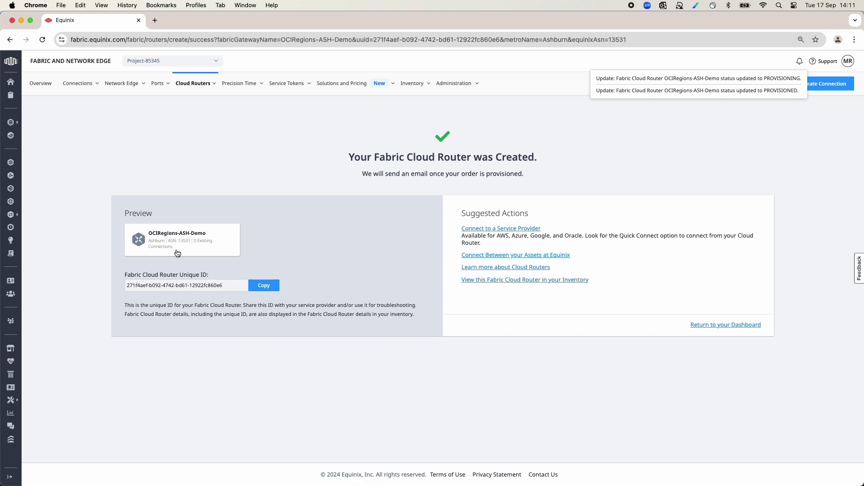
# Step: Start another Fabric Cloud Router in Dallas using the Oracle Corporation billing account, and proceed to the router details
pyautogui.click(194, 83)
pyautogui.click(207, 122)
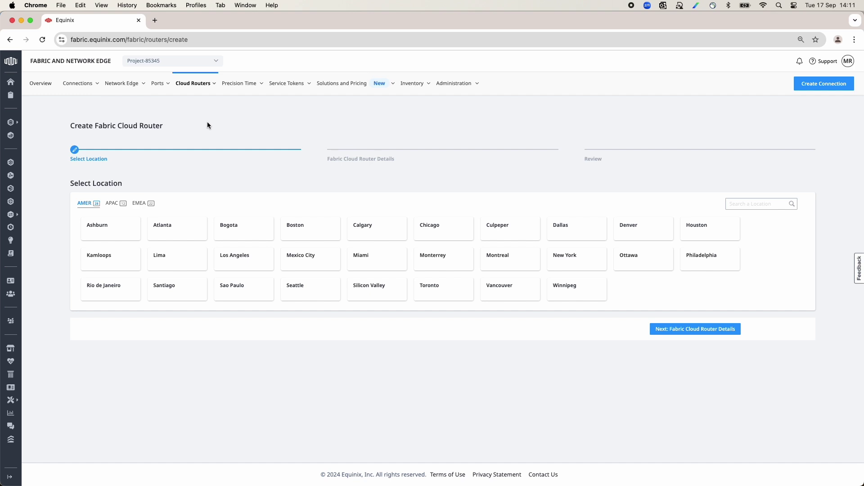
pyautogui.click(589, 235)
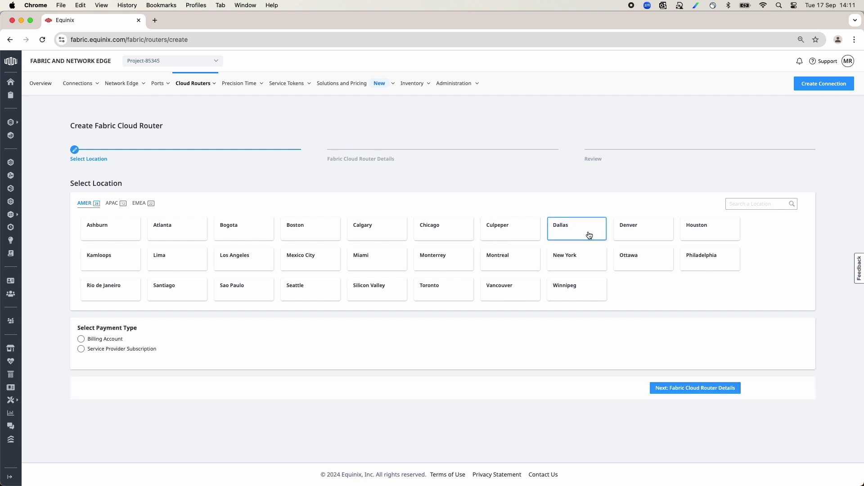
pyautogui.click(123, 343)
pyautogui.click(442, 378)
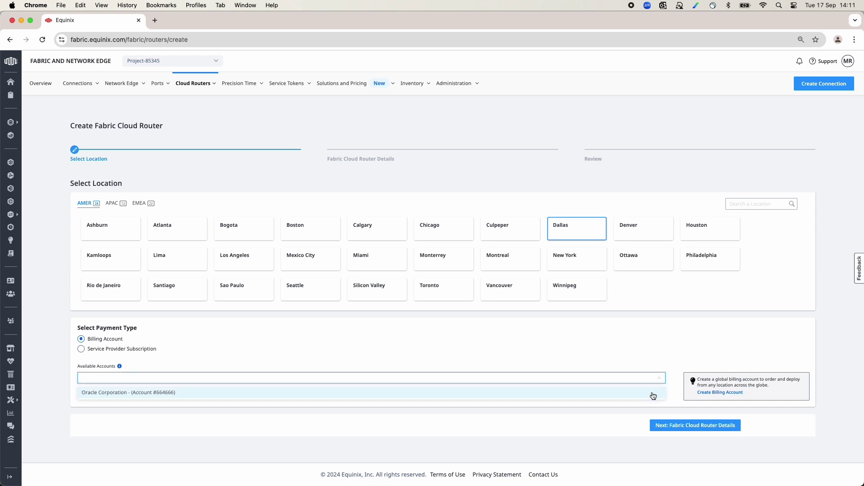
pyautogui.click(652, 395)
pyautogui.click(719, 429)
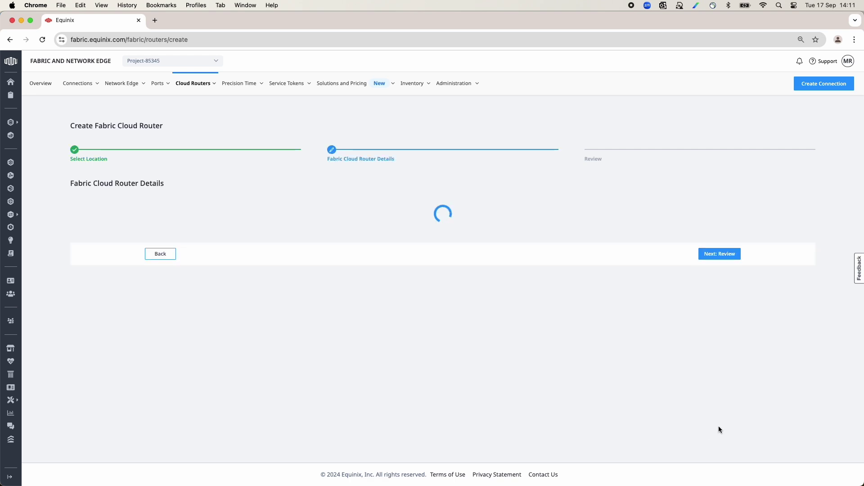
# Step: Name the Dallas router OCIRegions-PHX-Demo with the Lab package and submit the order
pyautogui.click(141, 224)
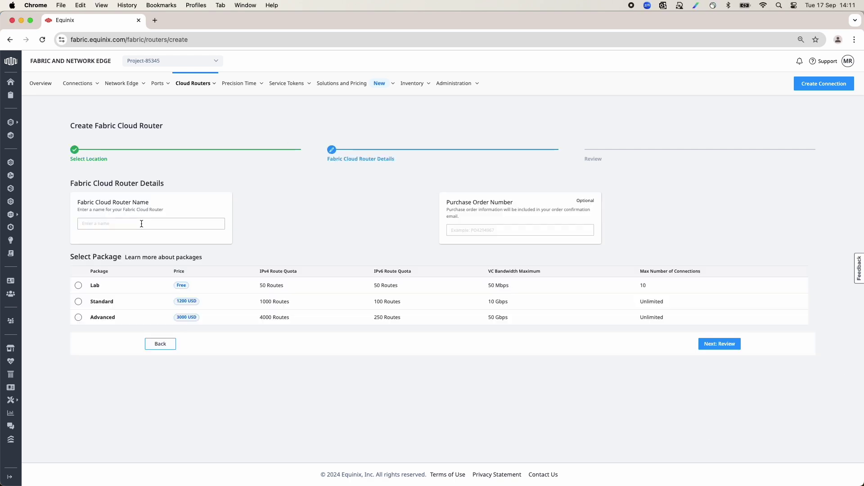
pyautogui.click(141, 223)
pyautogui.write('OCIRegions-PHX-Demo')
pyautogui.click(79, 286)
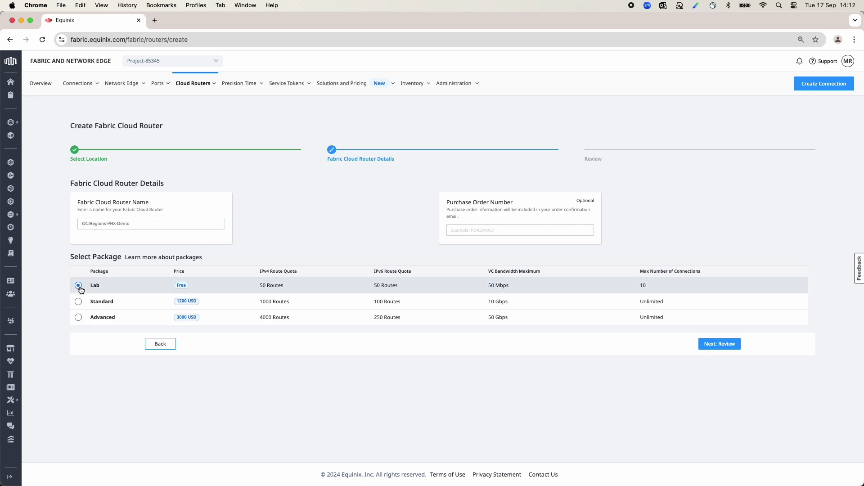
pyautogui.click(719, 345)
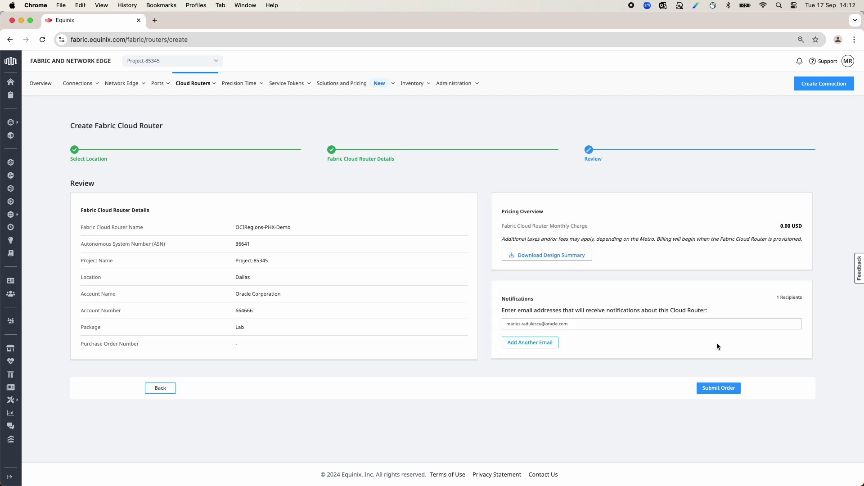
pyautogui.click(721, 388)
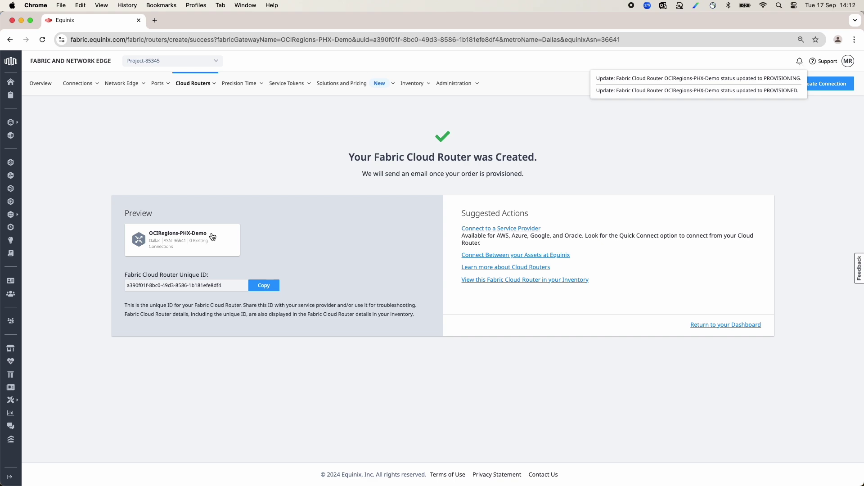
# Step: Open the Fabric Cloud Router inventory to check the status of both new routers
pyautogui.moveTo(196, 86)
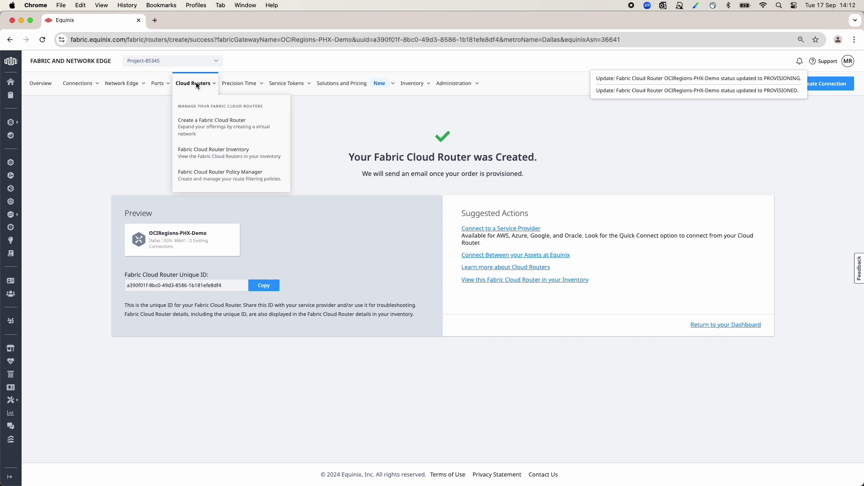
pyautogui.click(200, 152)
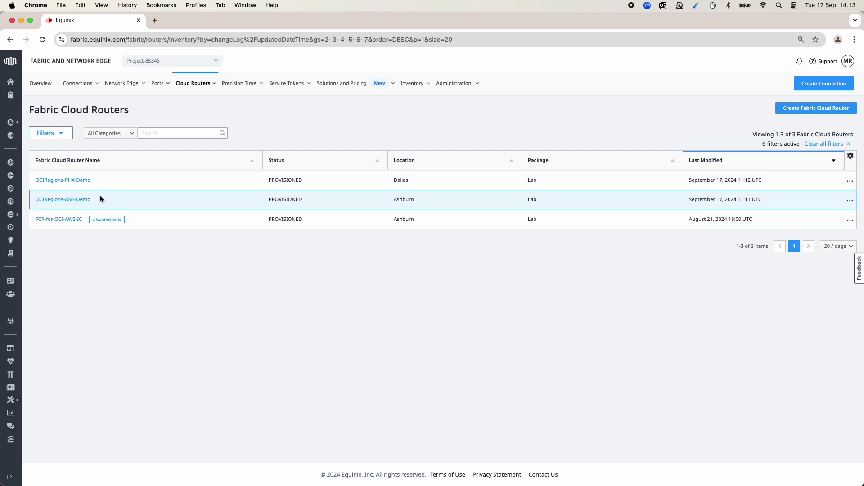
# Step: Start creating a multipoint network and set it up as a Regional Network in the AMER region
pyautogui.click(80, 83)
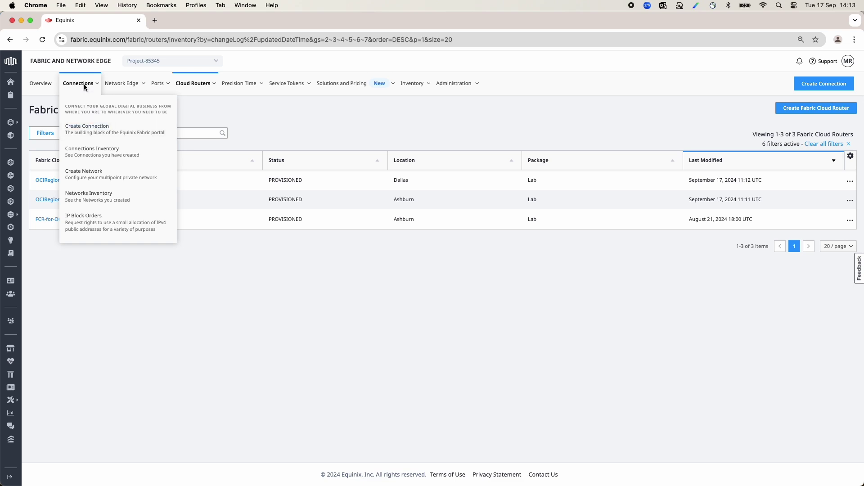
pyautogui.click(87, 174)
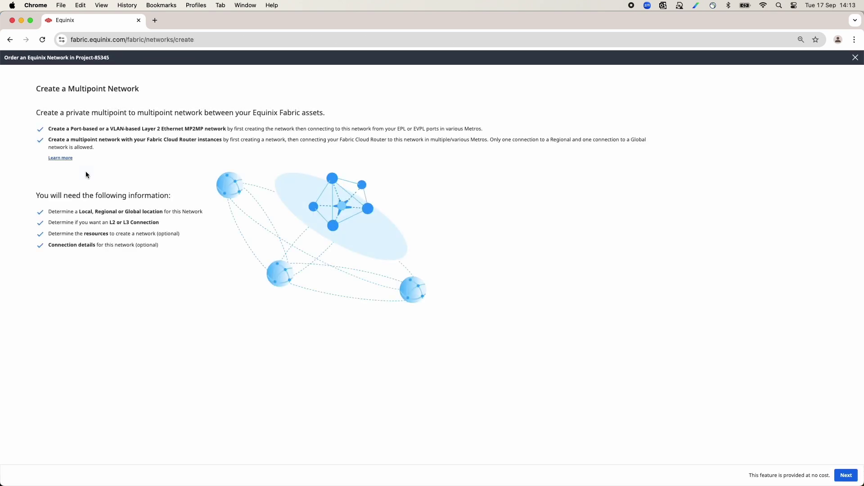
pyautogui.click(846, 478)
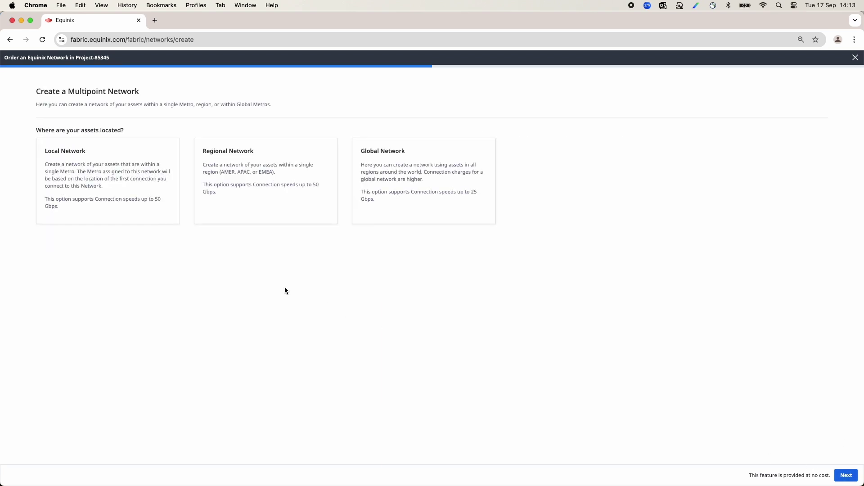
pyautogui.click(159, 219)
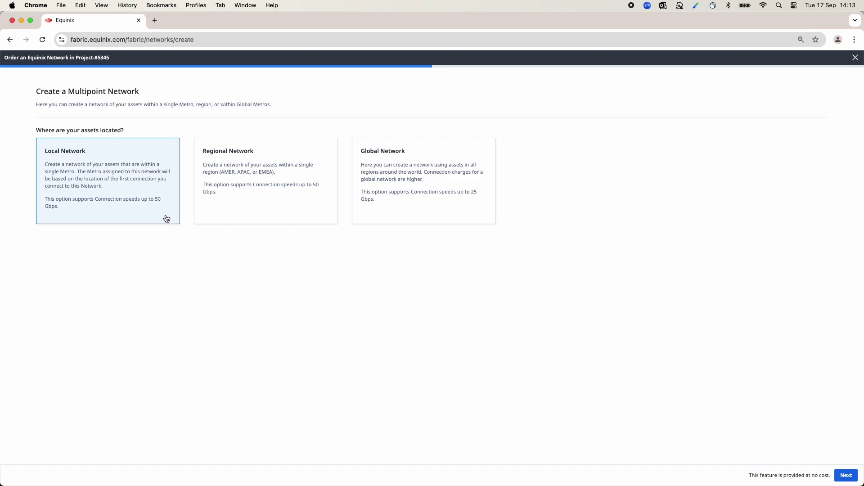
pyautogui.click(223, 218)
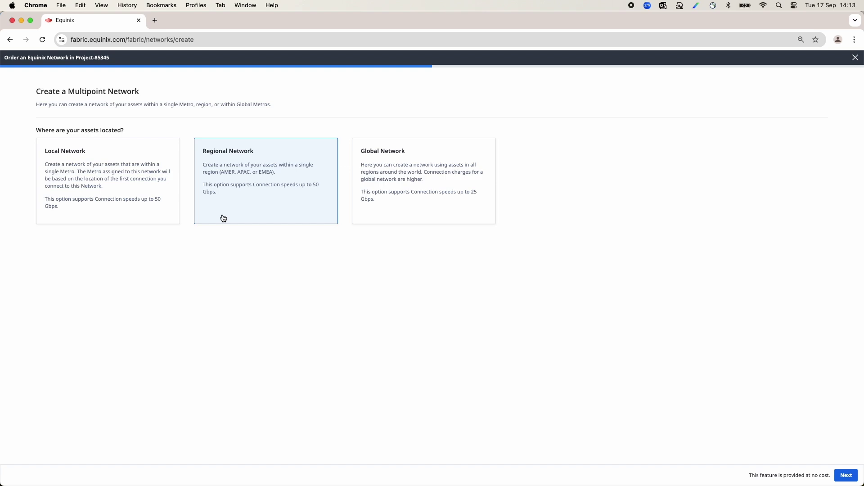
pyautogui.click(372, 222)
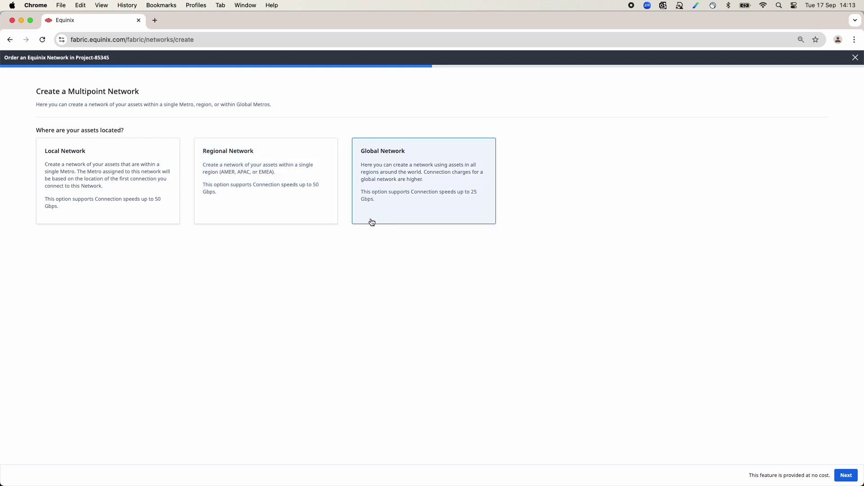
pyautogui.click(331, 220)
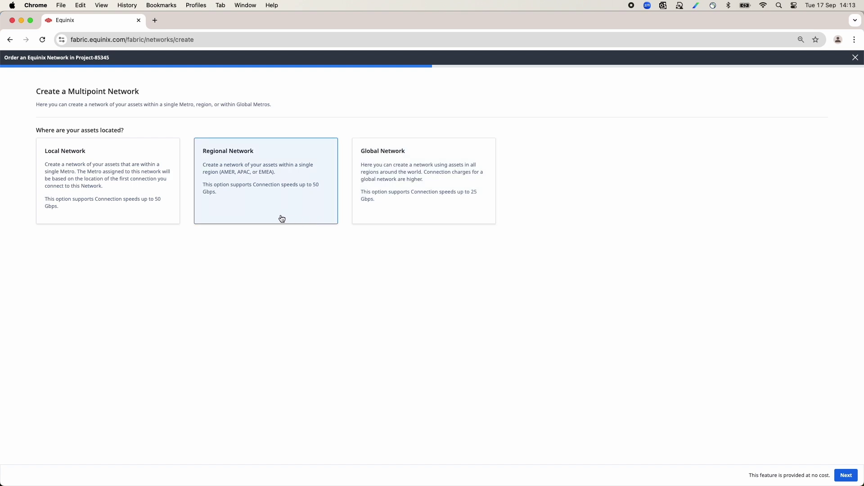
pyautogui.click(282, 219)
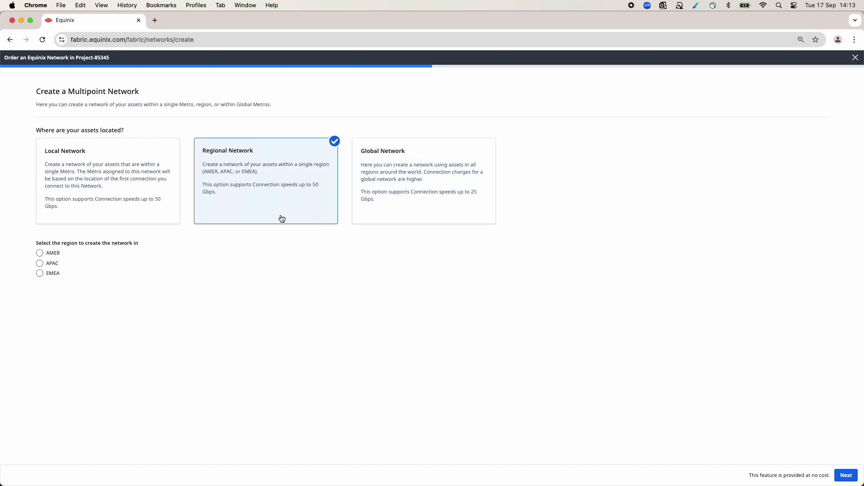
pyautogui.click(40, 254)
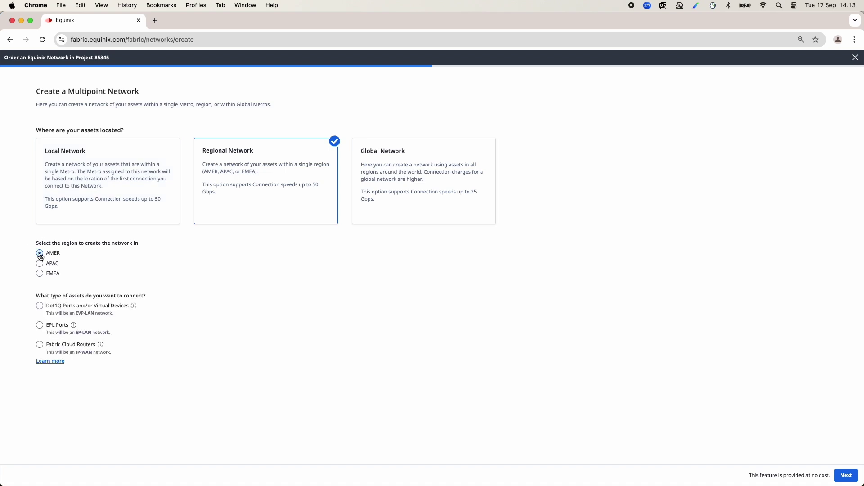
# Step: Choose Fabric Cloud Routers as the network's asset type, name it OCIDemo-IPNetwork and submit the order
pyautogui.click(42, 348)
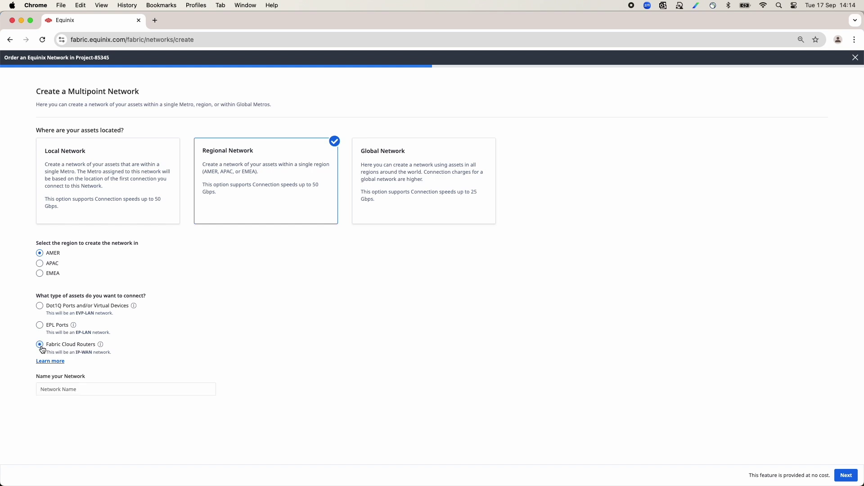
pyautogui.click(56, 391)
pyautogui.click(116, 408)
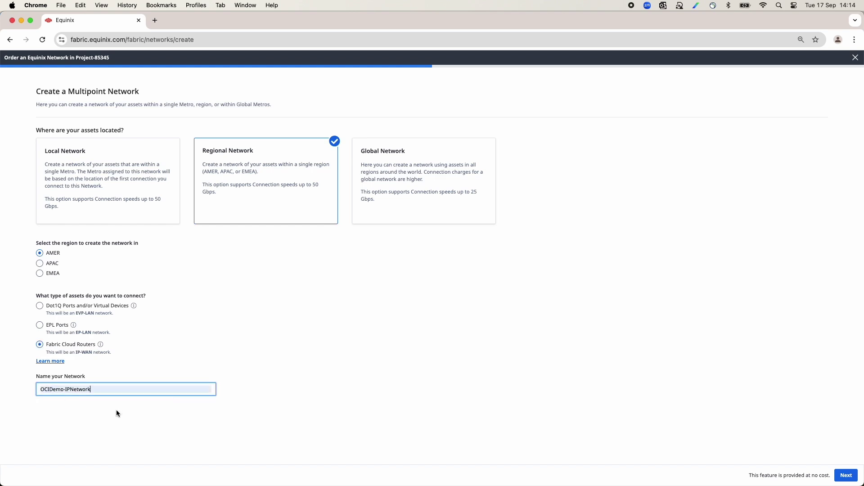
pyautogui.click(846, 477)
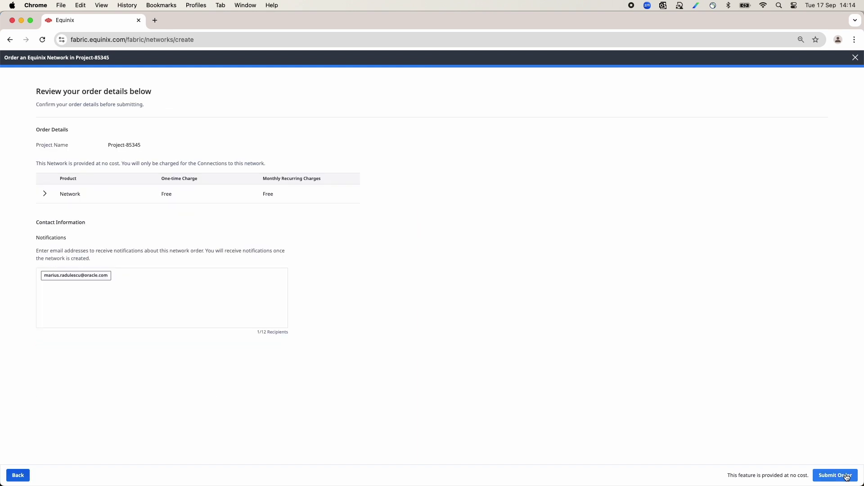
pyautogui.click(847, 476)
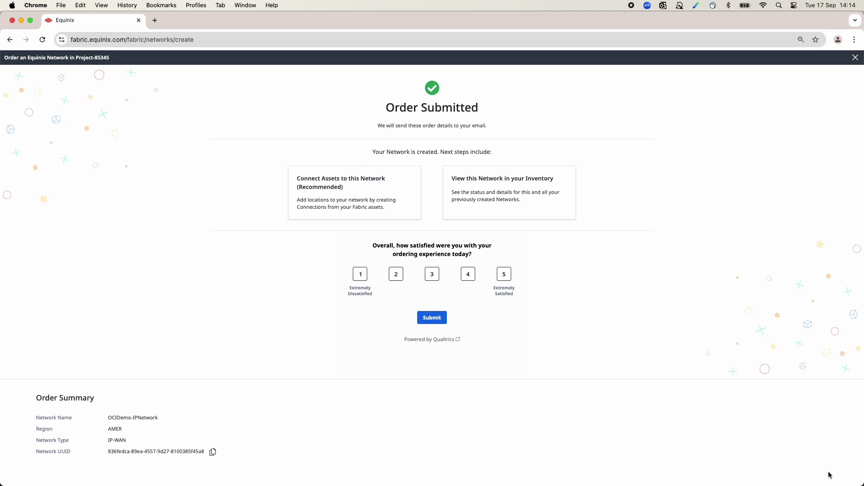
# Step: Connect assets to the new network, with Ashburn Fabric Cloud Router OCIRegions-ASH-Demo as origin and IP-WAN network OCIDemo-IPNetwork as destination
pyautogui.click(328, 186)
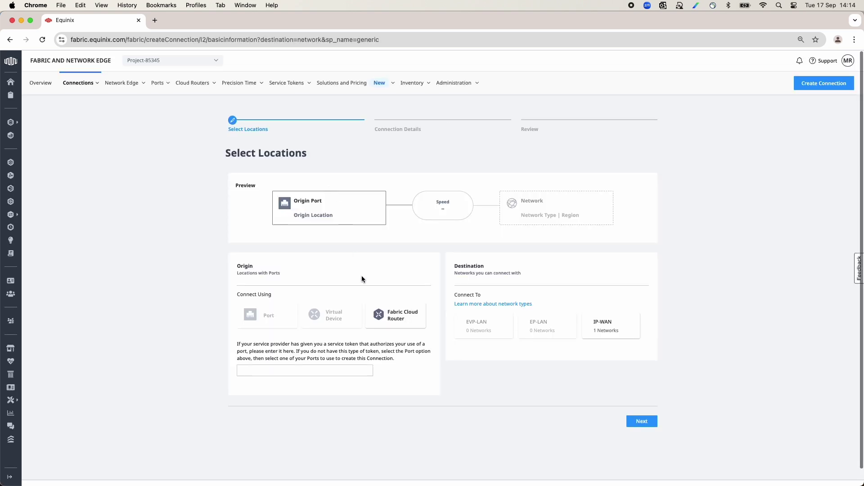
pyautogui.click(395, 318)
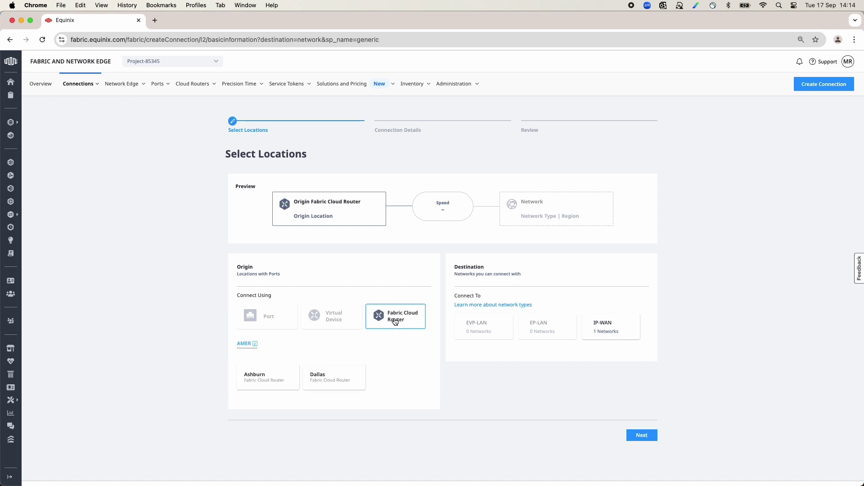
pyautogui.click(279, 377)
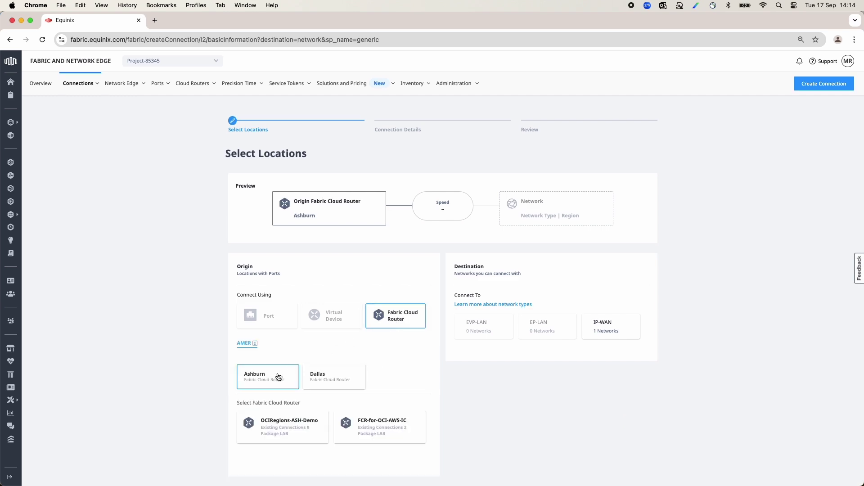
pyautogui.click(306, 422)
pyautogui.scroll(-1, 305, 422)
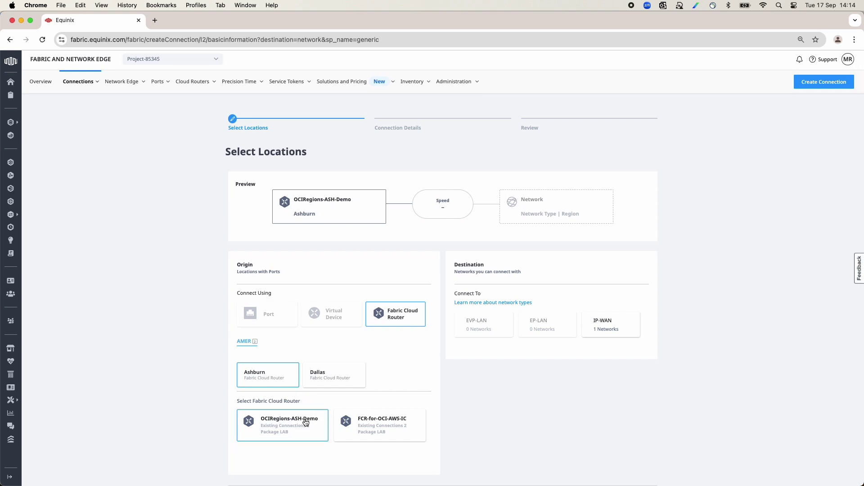
pyautogui.click(612, 328)
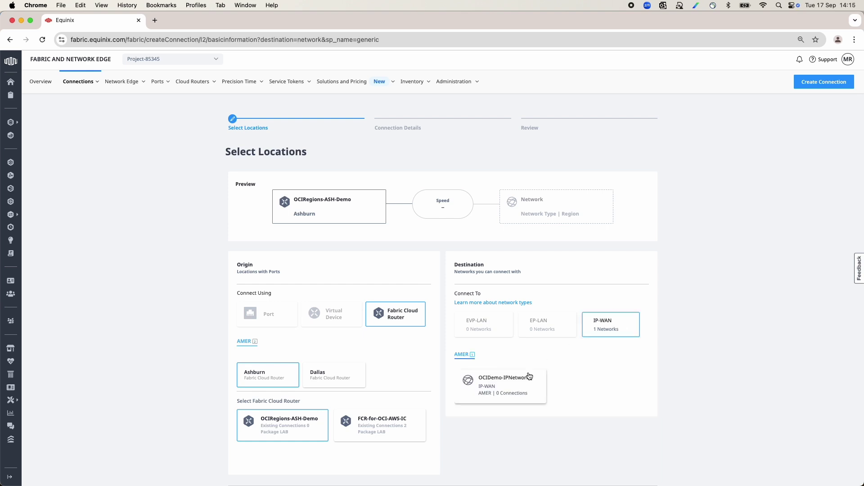
pyautogui.click(508, 388)
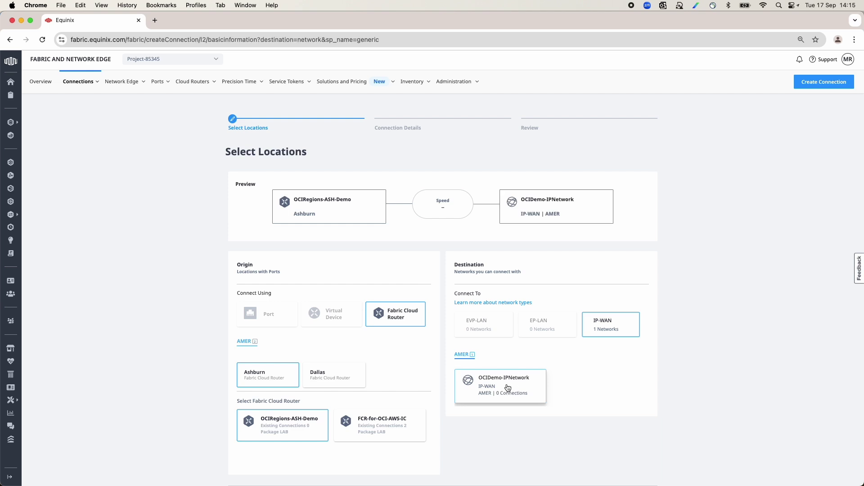
pyautogui.scroll(-2, 508, 387)
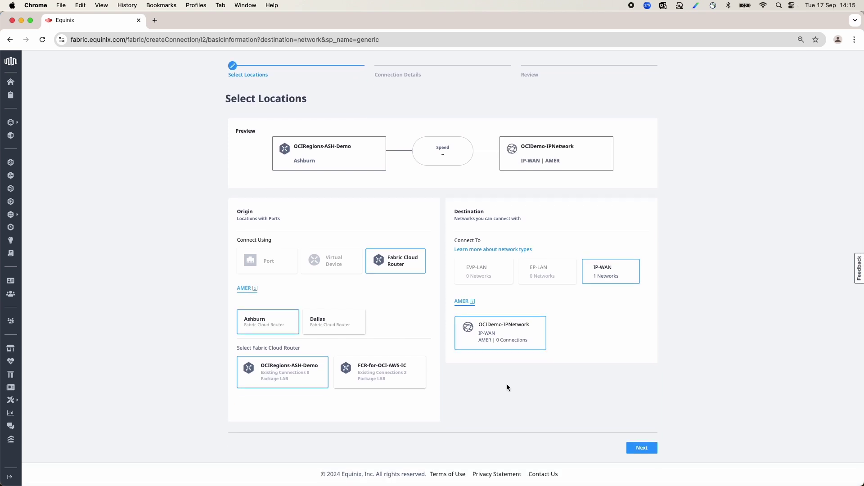
pyautogui.click(642, 448)
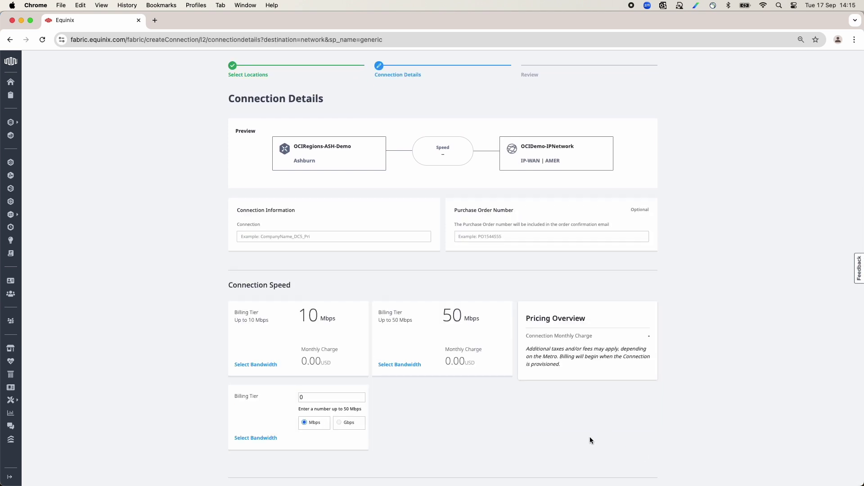
# Step: Name the connection OCI-ASH-IP-WAN, select the 10 Mbps speed and submit the order
pyautogui.click(321, 237)
pyautogui.click(319, 255)
pyautogui.press('BackSpace')
pyautogui.press('BackSpace')
pyautogui.press('BackSpace')
pyautogui.write('IP-')
pyautogui.write('WAN')
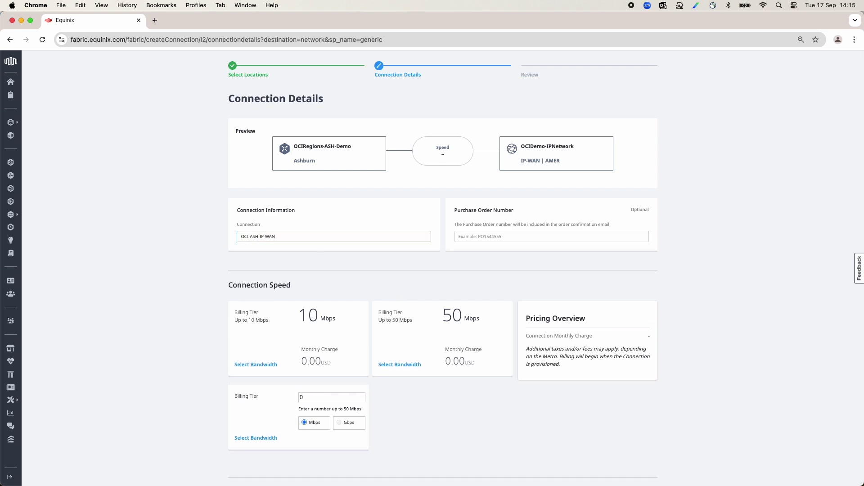
pyautogui.click(324, 318)
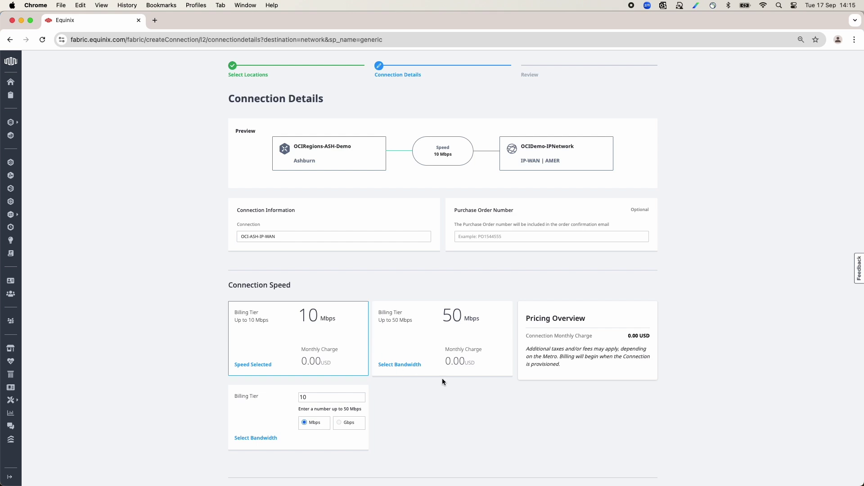
pyautogui.scroll(-2, 549, 408)
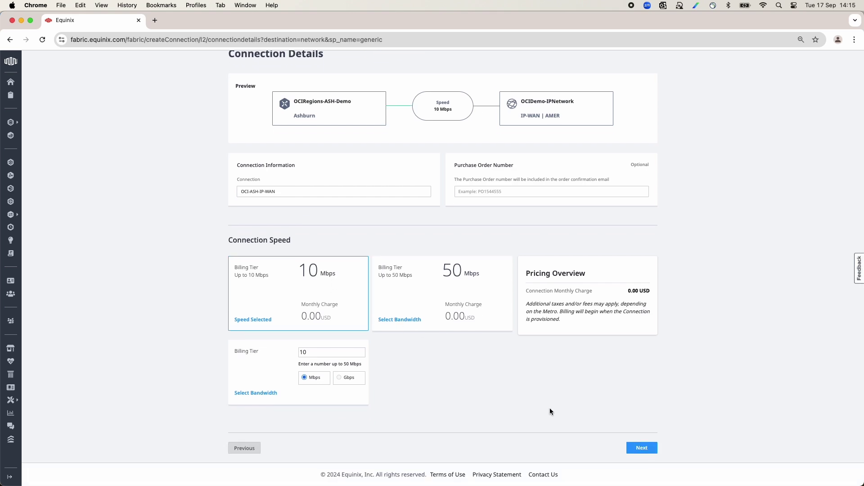
pyautogui.click(642, 448)
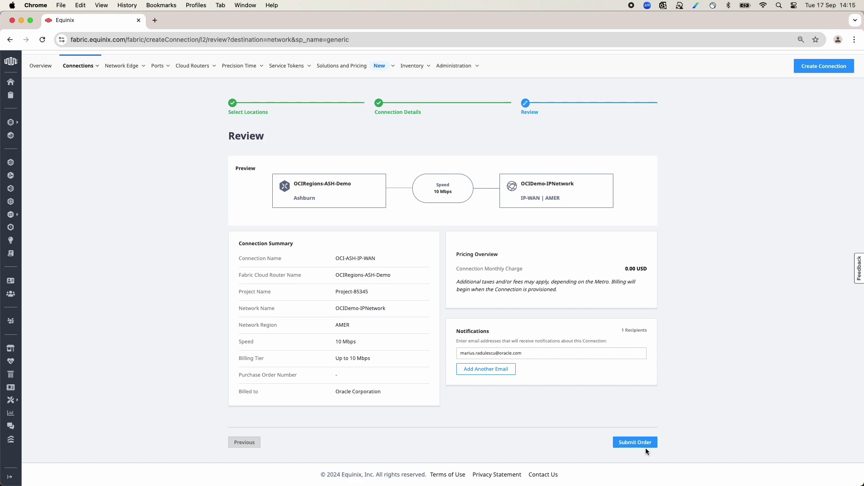
pyautogui.click(640, 445)
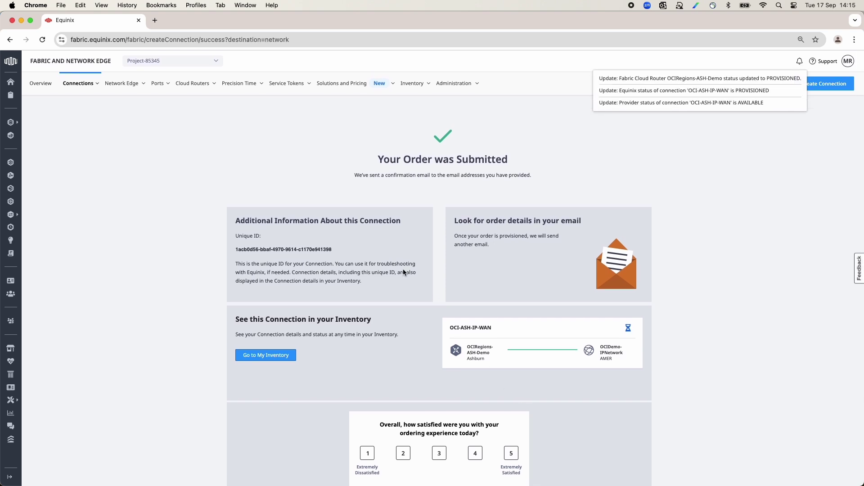
# Step: Start creating another connection between own assets, choosing to connect to a network
pyautogui.click(80, 84)
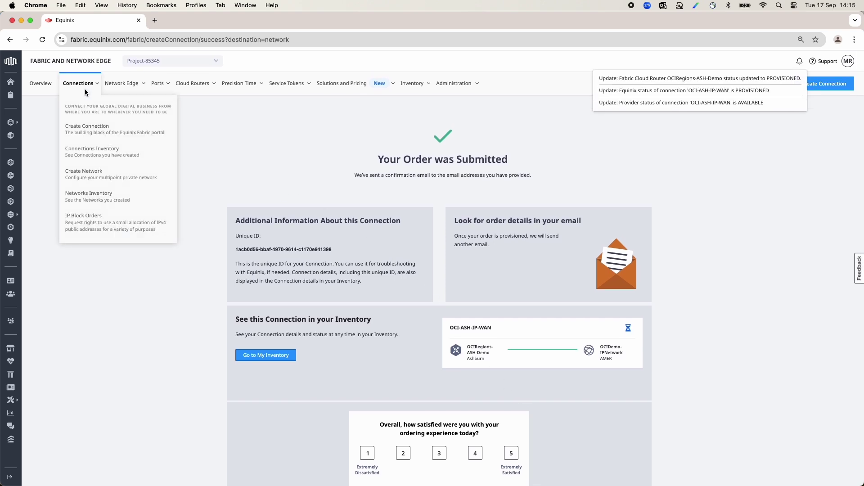
pyautogui.click(88, 135)
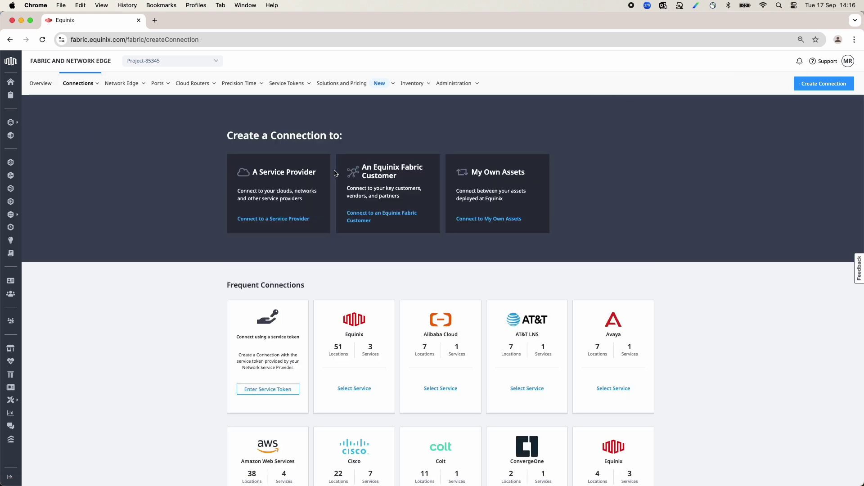
pyautogui.click(497, 195)
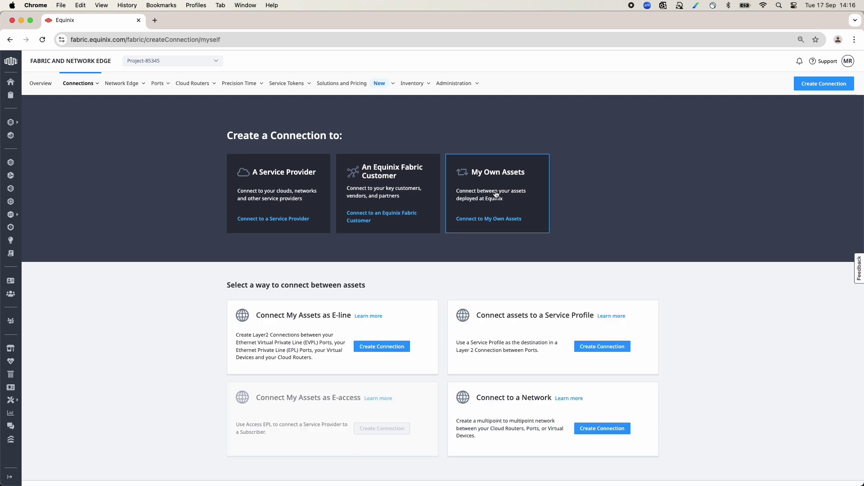
pyautogui.click(593, 430)
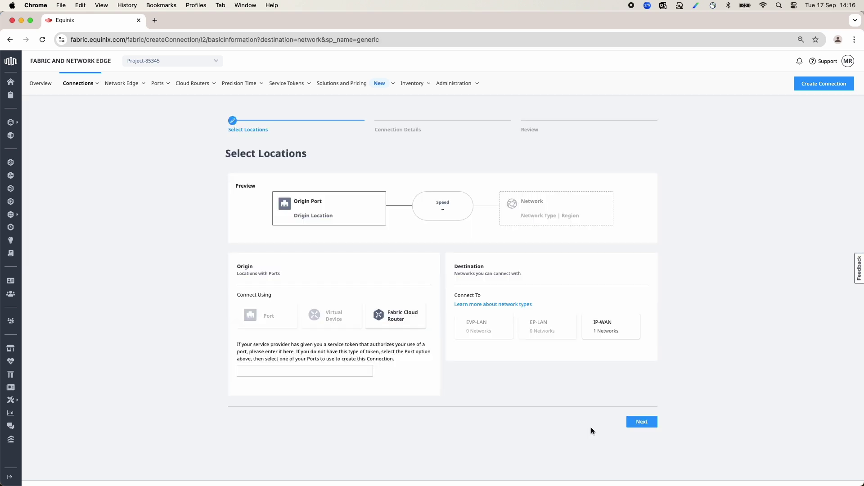
# Step: Set Dallas Fabric Cloud Router OCIRegions-PHX-Demo as the origin and IP-WAN network OCIDemo-IPNetwork as the destination
pyautogui.click(395, 317)
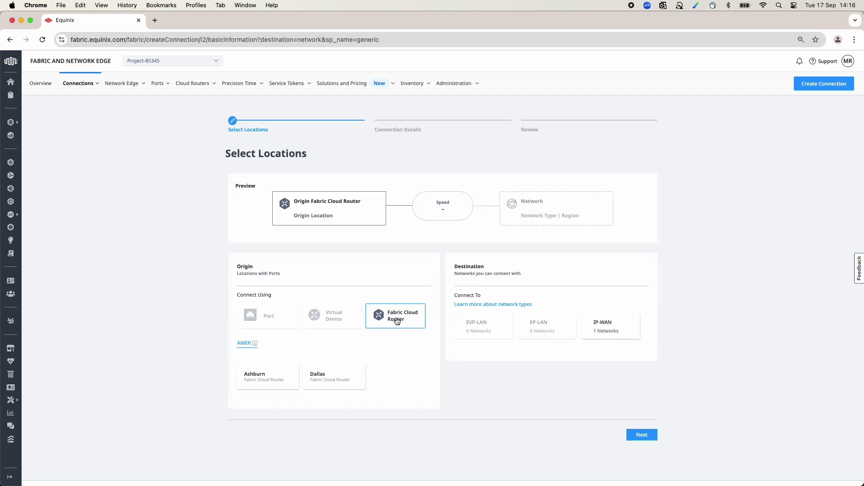
pyautogui.click(344, 375)
pyautogui.scroll(-1, 343, 374)
pyautogui.click(308, 415)
pyautogui.click(623, 318)
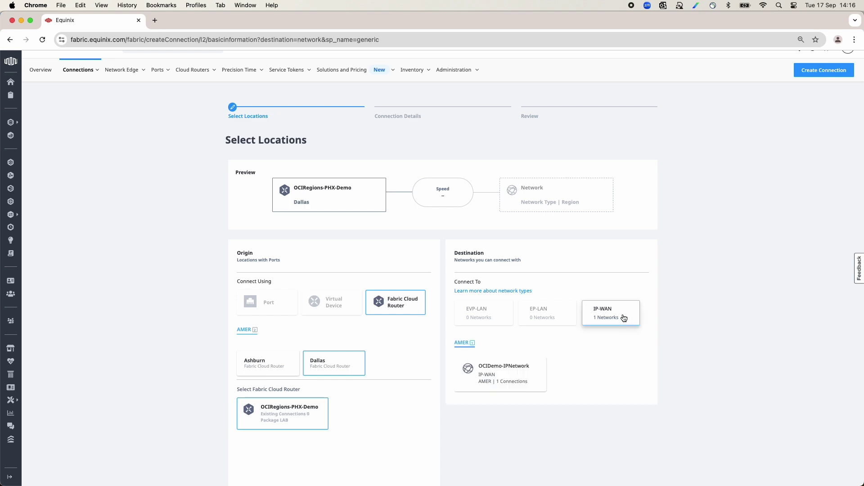
pyautogui.click(539, 379)
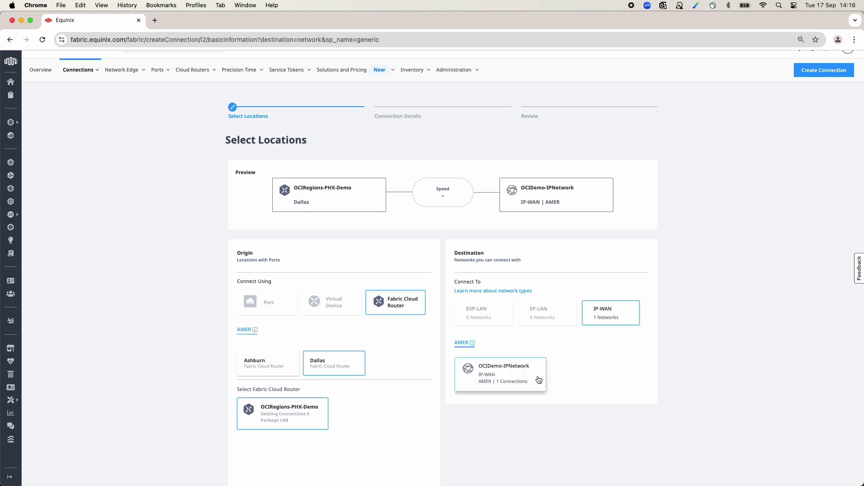
pyautogui.scroll(-5, 658, 389)
pyautogui.click(641, 448)
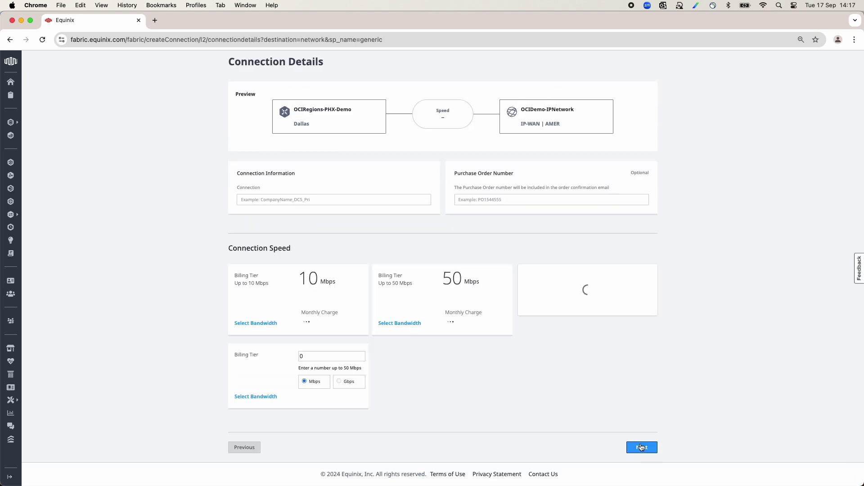
# Step: Order the Dallas connection as OCI-PHX-IP-WAN at 10 Mbps and go to the inventory
pyautogui.click(280, 192)
pyautogui.click(294, 227)
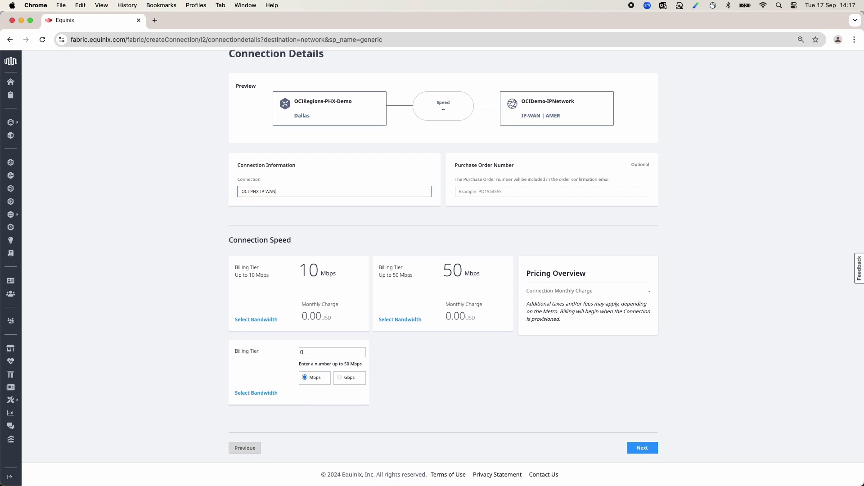
pyautogui.scroll(3, 259, 293)
pyautogui.click(267, 349)
pyautogui.scroll(-2, 273, 356)
pyautogui.scroll(-1, 275, 357)
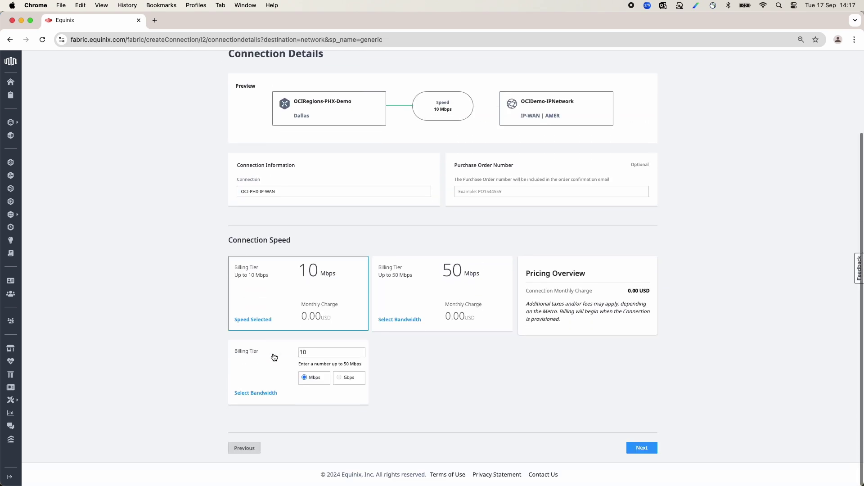
pyautogui.click(647, 450)
pyautogui.click(645, 445)
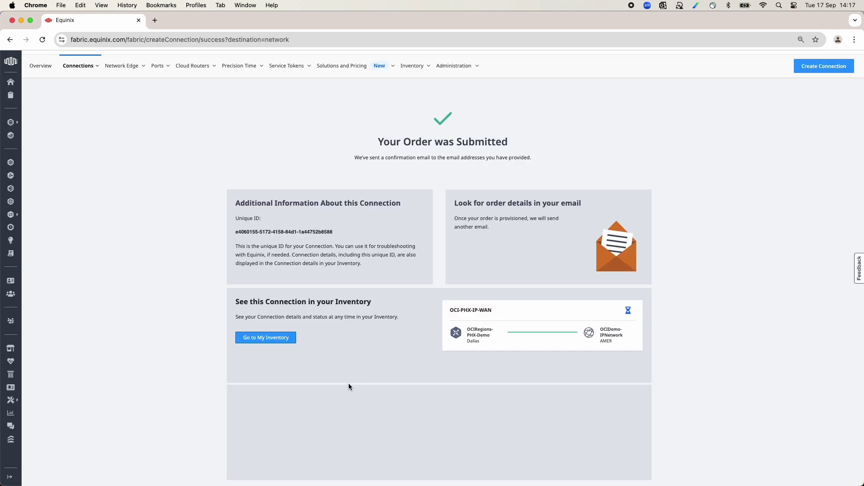
pyautogui.click(255, 339)
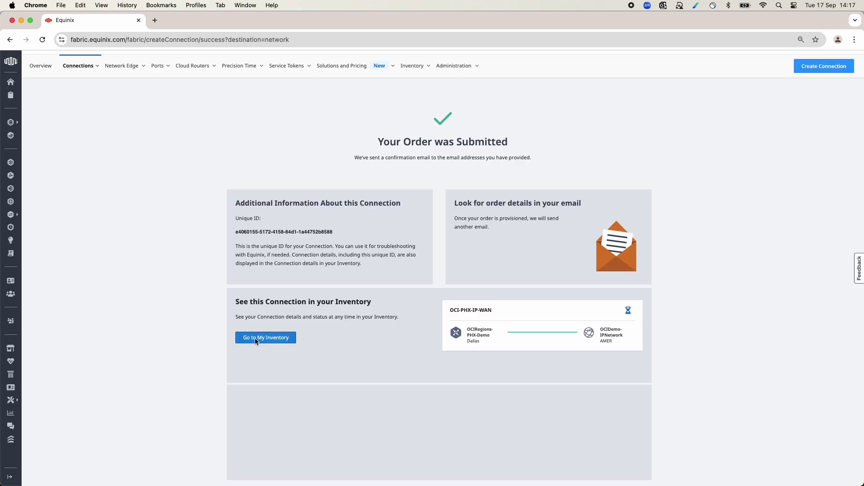
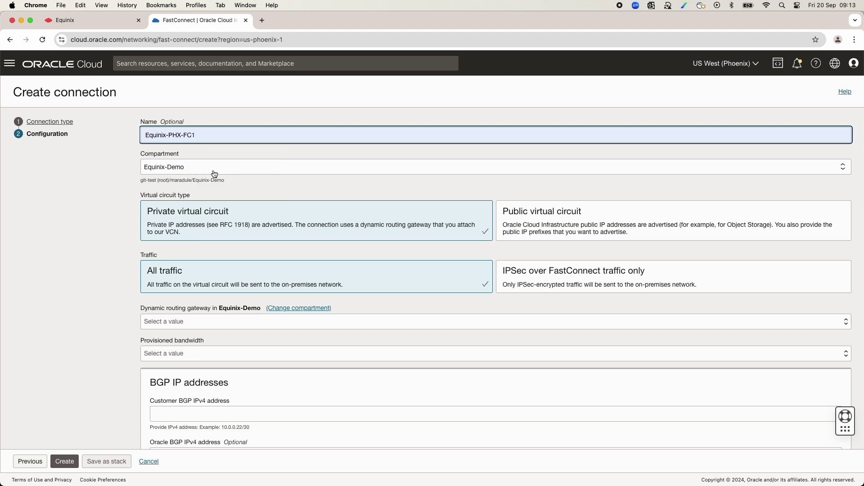
# Step: Assign the DRG-Phoenix Equinix Demo gateway and 1 Gbps provisioned bandwidth to the Equinix-PHX-FC1 FastConnect circuit
pyautogui.click(199, 323)
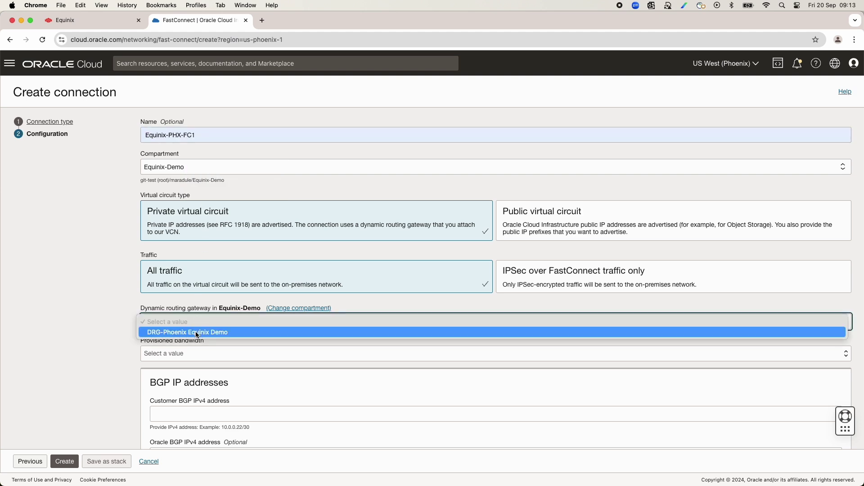
pyautogui.click(197, 334)
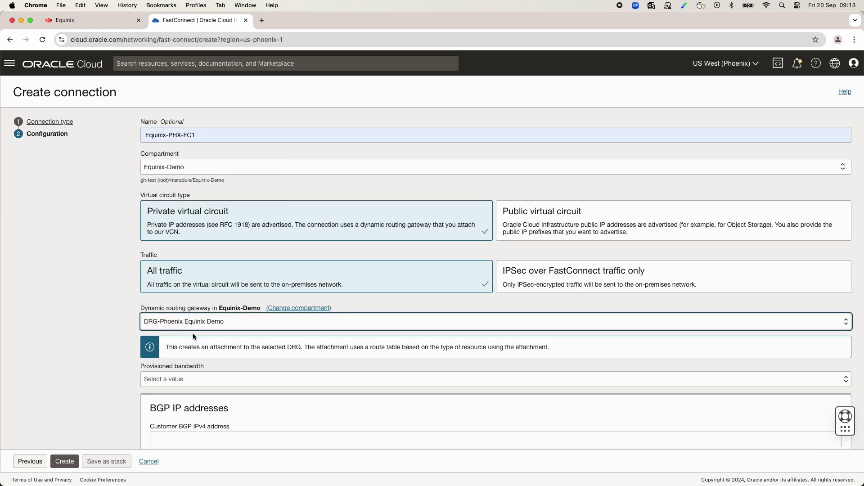
pyautogui.click(187, 379)
pyautogui.click(183, 388)
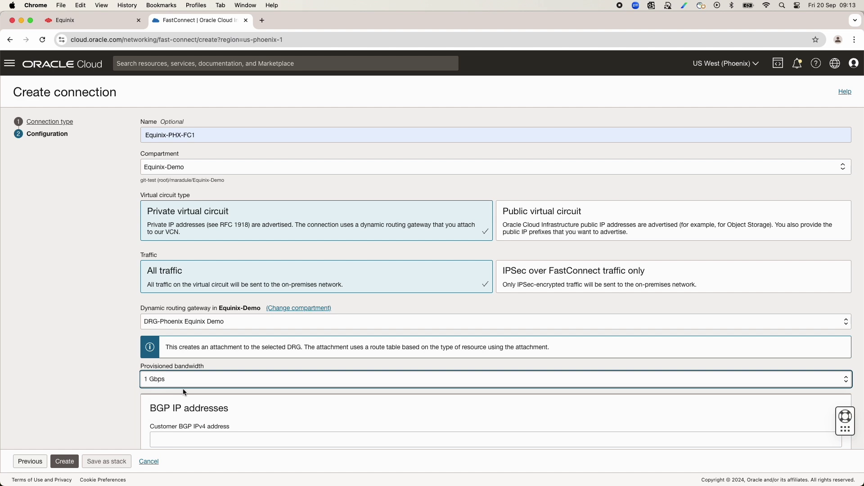
# Step: Set the customer BGP IPv4 address to 172.16.0.6/30 and the Oracle BGP IPv4 address to 172.16.0.5/30
pyautogui.scroll(-3, 183, 388)
pyautogui.click(187, 346)
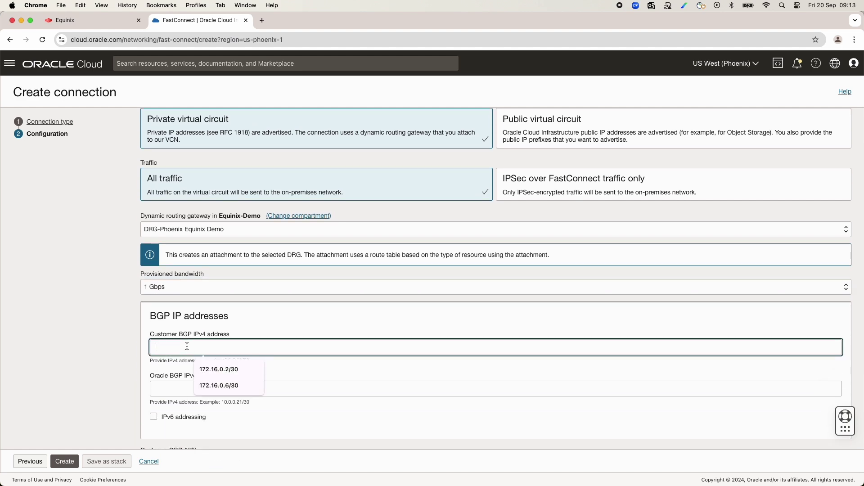
pyautogui.click(204, 385)
pyautogui.click(202, 387)
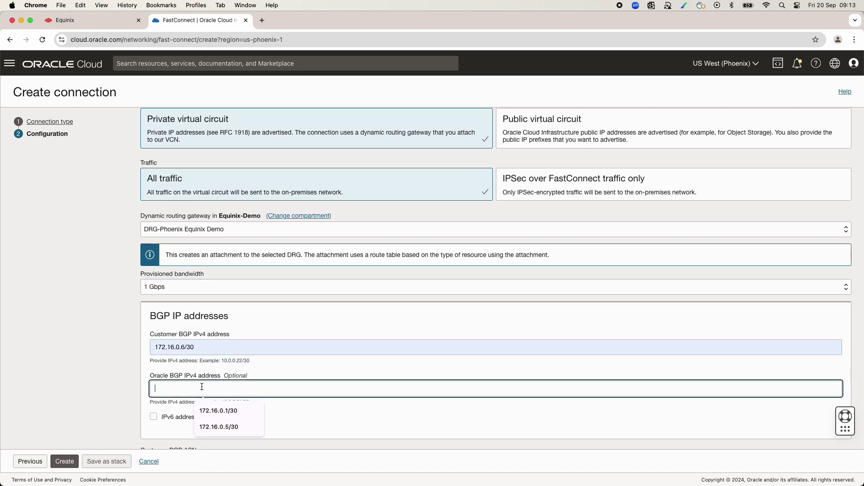
pyautogui.click(212, 426)
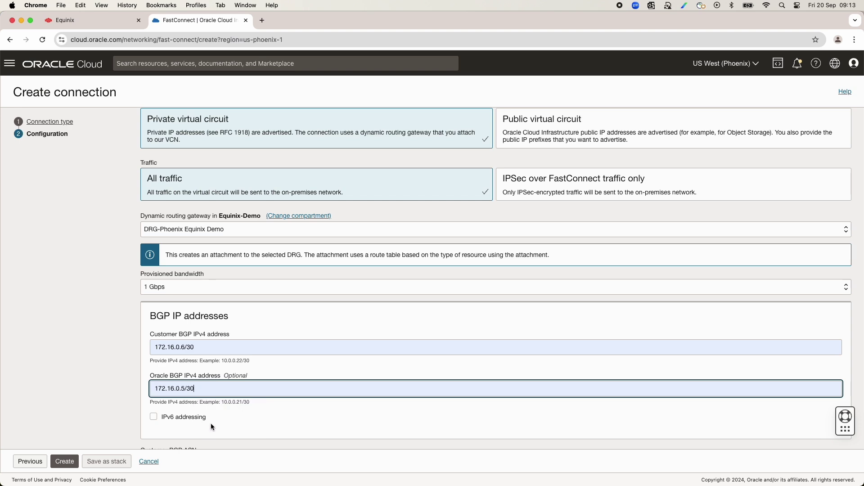
# Step: Switch to the Equinix portal and copy the ASN of the OCIRegions-PHX-Demo Fabric Cloud Router
pyautogui.scroll(-5, 212, 427)
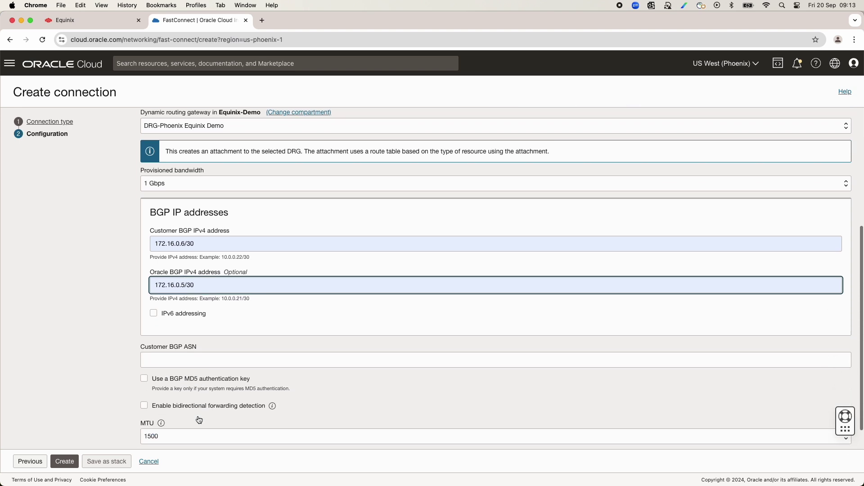
pyautogui.click(85, 21)
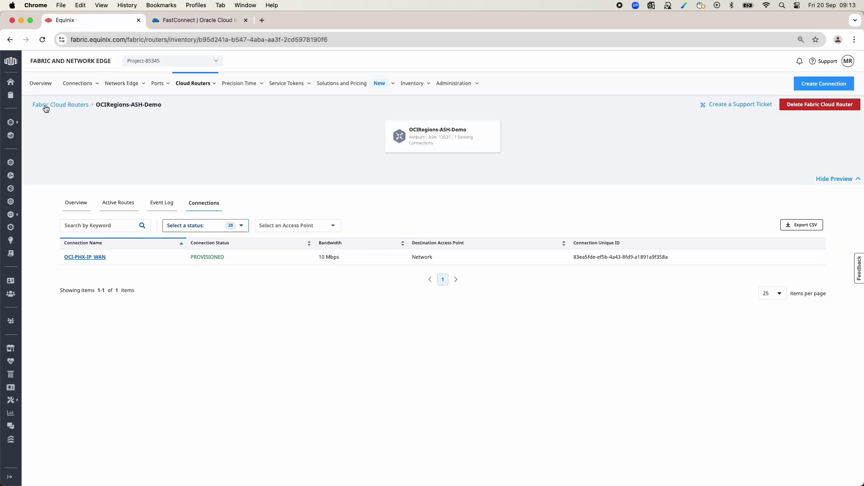
pyautogui.click(46, 106)
pyautogui.click(60, 182)
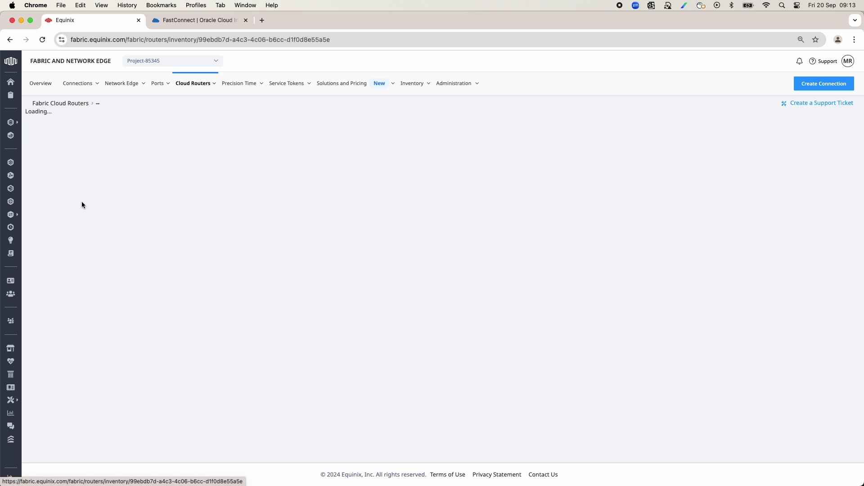
pyautogui.doubleClick(192, 246)
pyautogui.rightClick(193, 247)
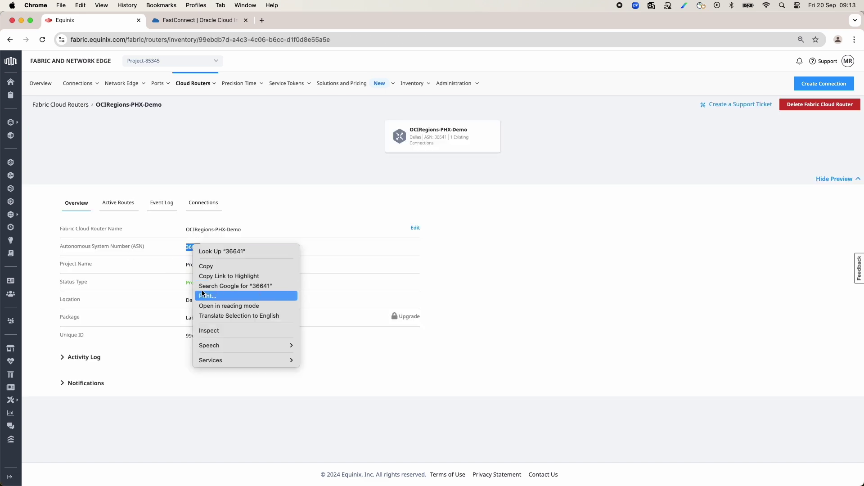
pyautogui.click(205, 266)
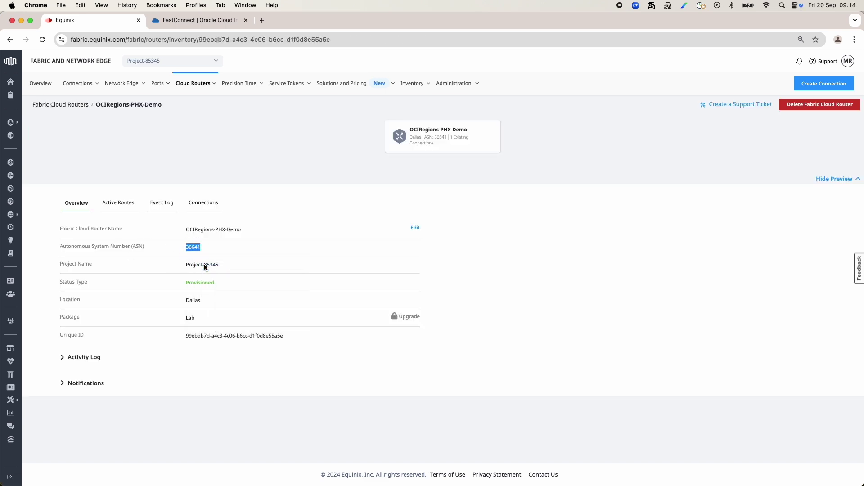
# Step: Return to Oracle Cloud, set the customer BGP ASN to 36641 and create the Equinix-PHX-FC1 virtual circuit
pyautogui.click(199, 20)
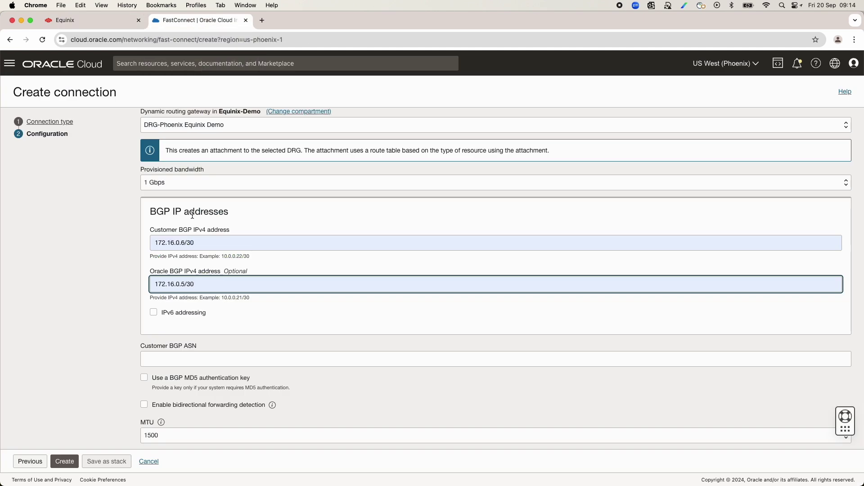
pyautogui.rightClick(177, 358)
pyautogui.click(194, 385)
pyautogui.click(90, 367)
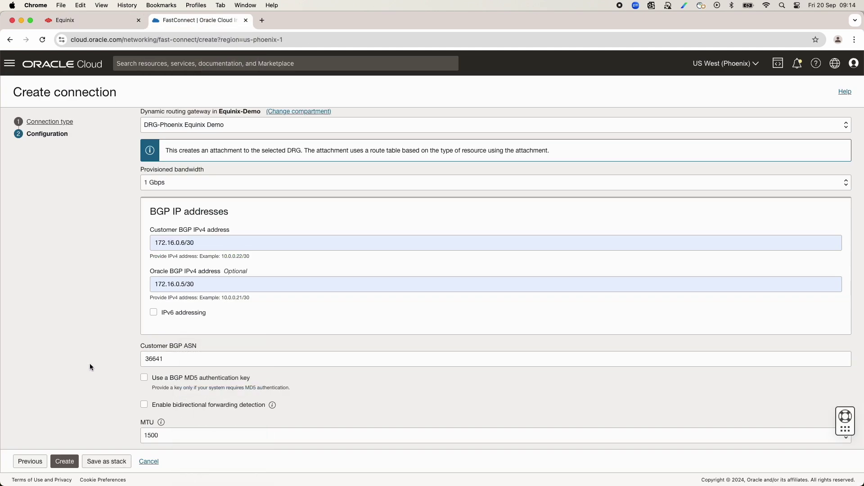
pyautogui.scroll(-2, 167, 409)
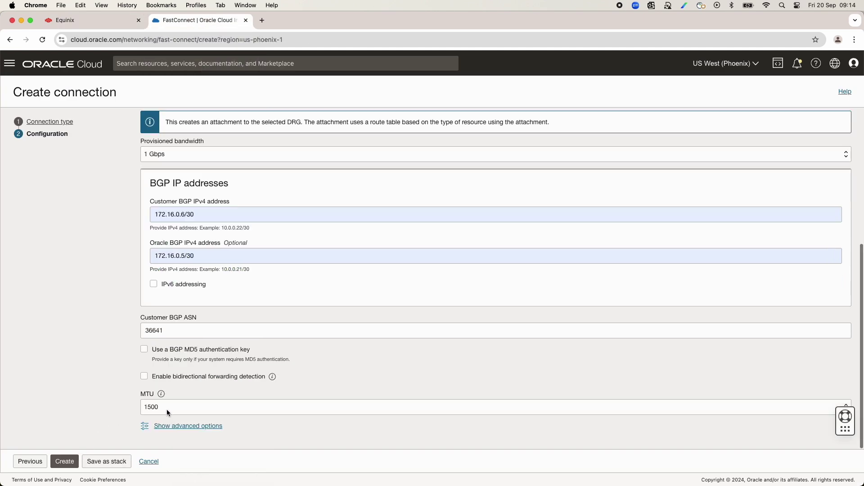
pyautogui.click(66, 462)
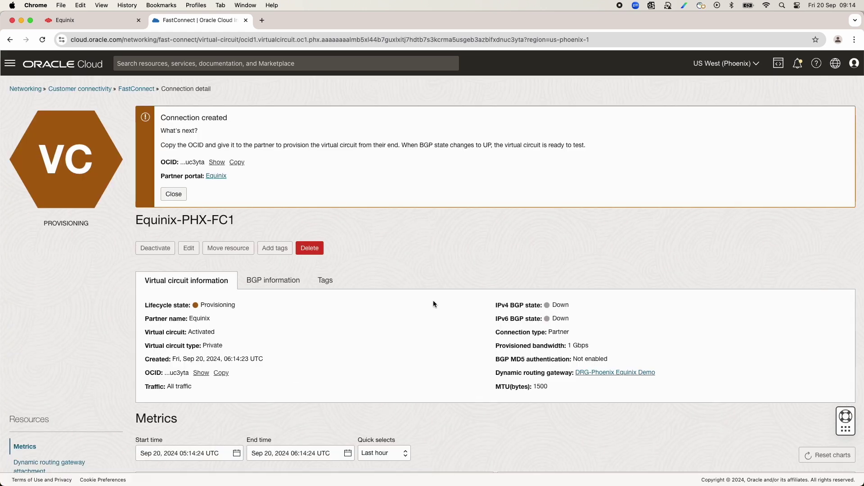
# Step: Switch the Oracle Cloud region to US East (Ashburn)
pyautogui.click(747, 63)
pyautogui.scroll(-10, 719, 333)
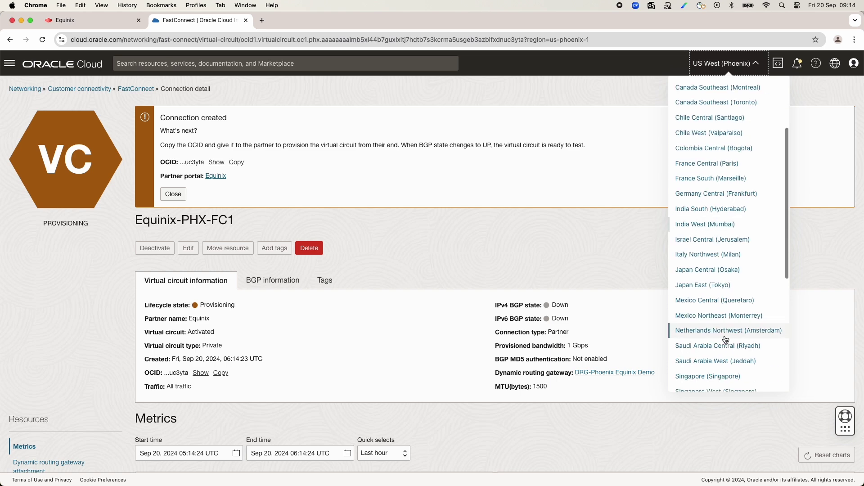
pyautogui.click(719, 332)
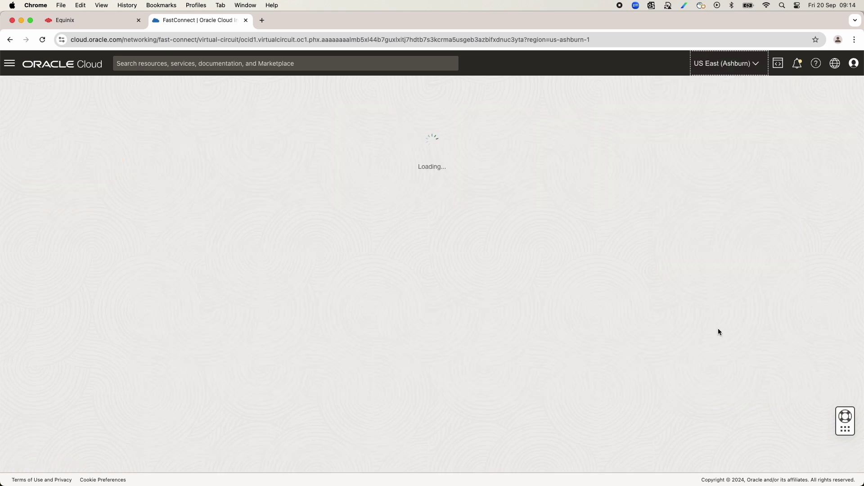
# Step: Start a new FastConnect partner connection with Equinix: Fabric as the partner and proceed to its configuration
pyautogui.click(173, 157)
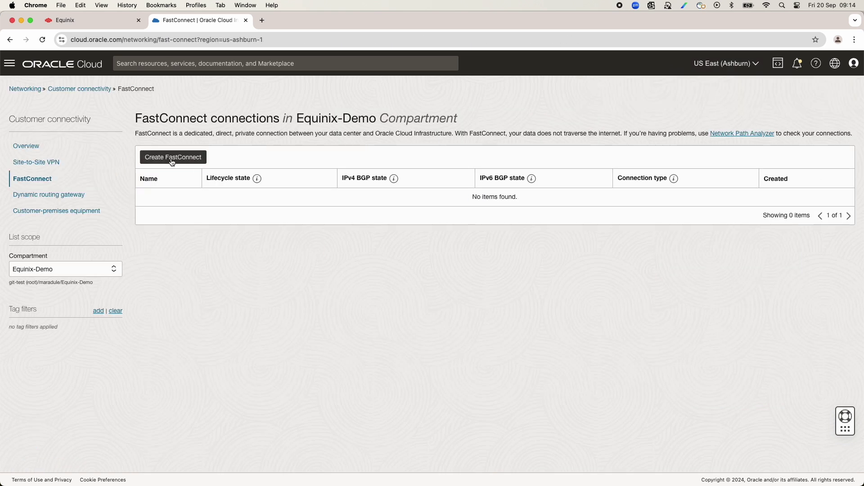
pyautogui.click(185, 265)
pyautogui.write('equinix')
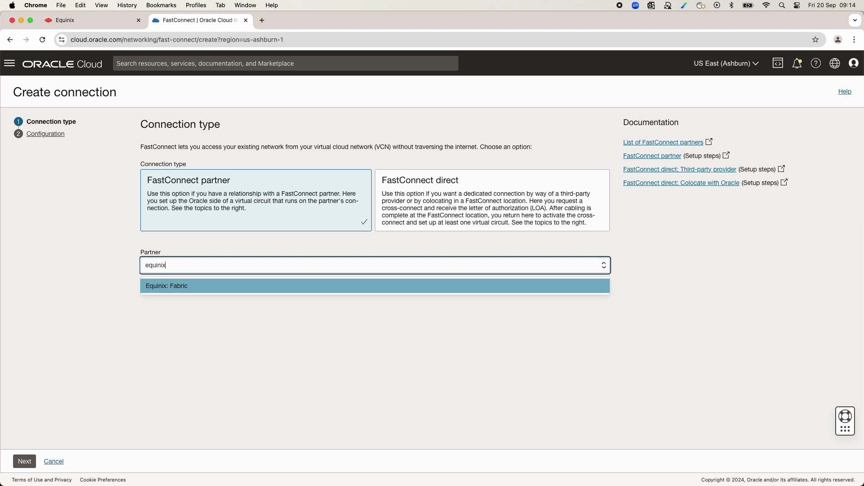
pyautogui.press('Return')
pyautogui.click(24, 461)
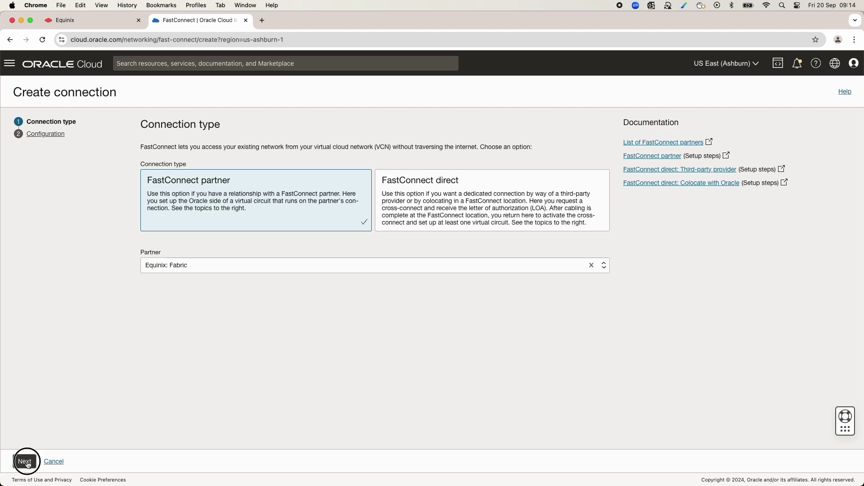
# Step: Name the circuit Equinix-ASH-FC1 and assign the DRG-Ashburn Equinix Demo gateway with 1 Gbps provisioned bandwidth
pyautogui.click(207, 134)
pyautogui.click(208, 157)
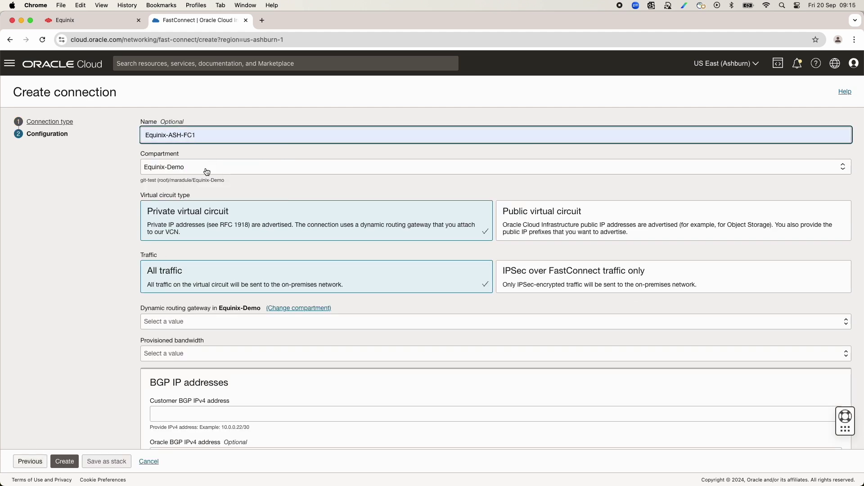
pyautogui.click(180, 321)
pyautogui.click(180, 333)
pyautogui.click(173, 387)
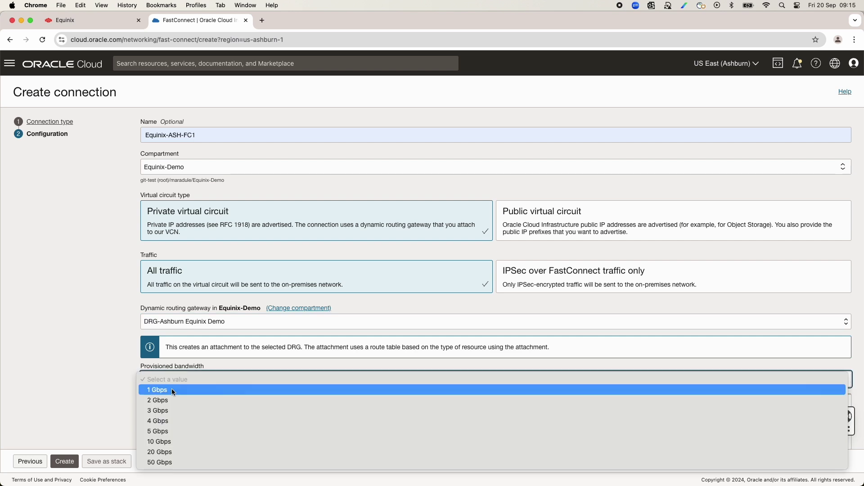
pyautogui.click(171, 388)
# Step: Set the customer BGP IPv4 address to 172.16.0.2/30 and the Oracle BGP IPv4 address to 172.16.0.1/30
pyautogui.scroll(-2, 171, 388)
pyautogui.click(179, 332)
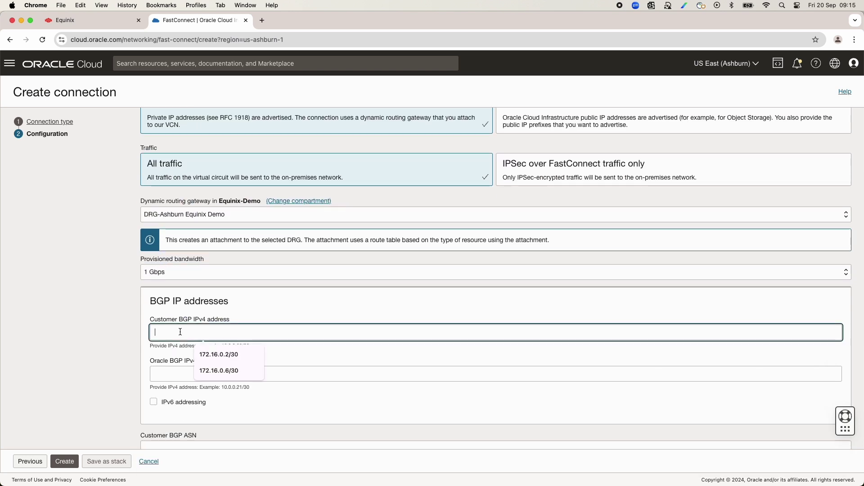
pyautogui.click(218, 356)
pyautogui.click(180, 378)
pyautogui.click(218, 395)
# Step: Switch to the Equinix portal and copy the ASN of the OCIRegions-ASH-Demo Fabric Cloud Router
pyautogui.scroll(-3, 166, 393)
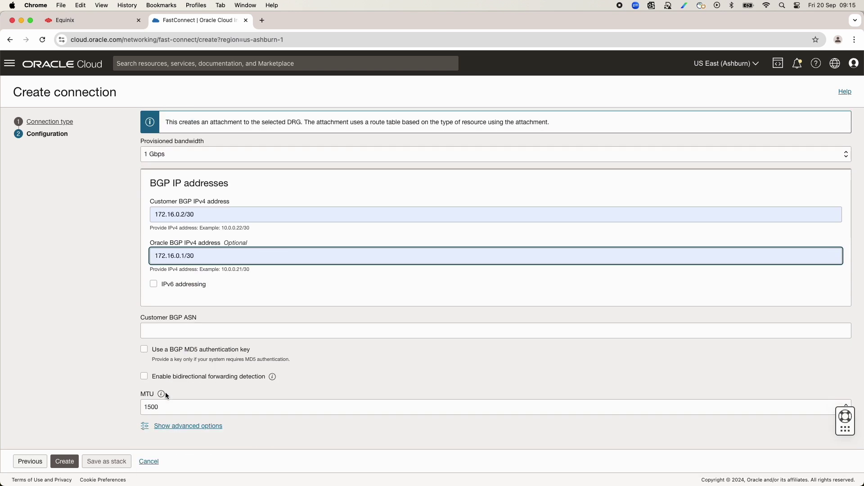
pyautogui.click(81, 21)
pyautogui.press('super+bracketleft')
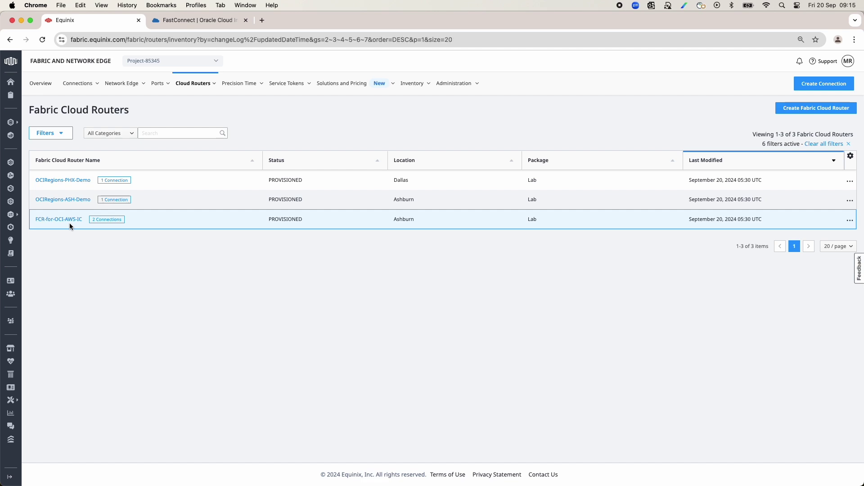
pyautogui.click(60, 199)
pyautogui.press('super+bracketright')
# Step: Set the customer BGP ASN to 13531 in Oracle Cloud, then create the Equinix-ASH-FC1 circuit and return to the FastConnect list
pyautogui.click(175, 329)
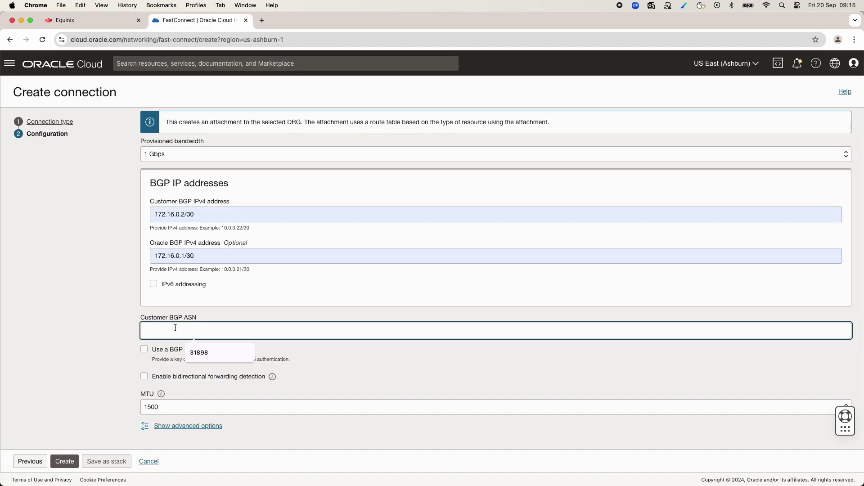
pyautogui.press('super+v')
pyautogui.click(144, 379)
pyautogui.click(144, 379)
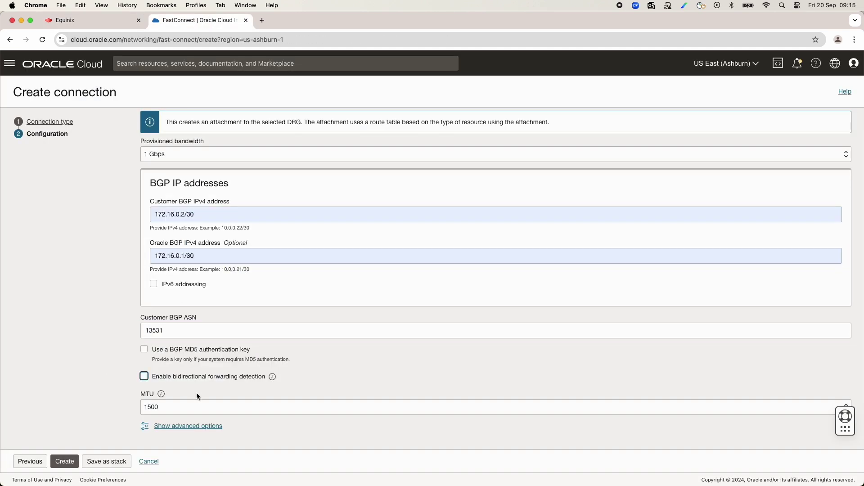
pyautogui.click(64, 461)
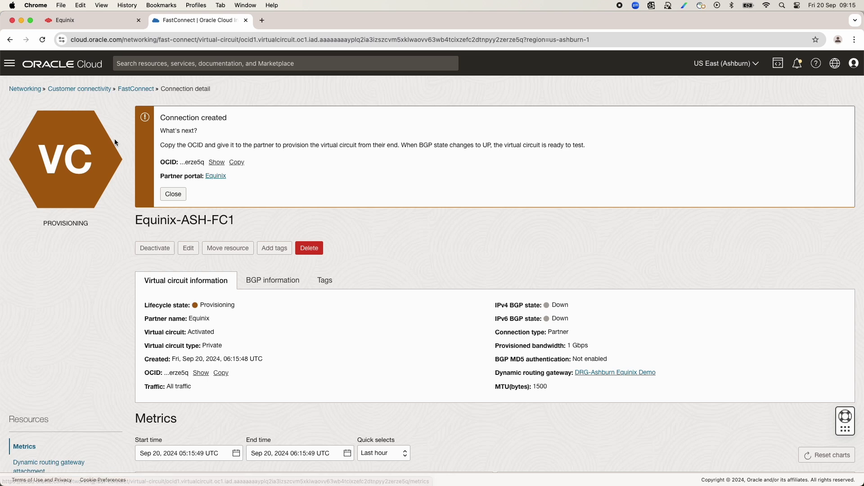
pyautogui.click(135, 89)
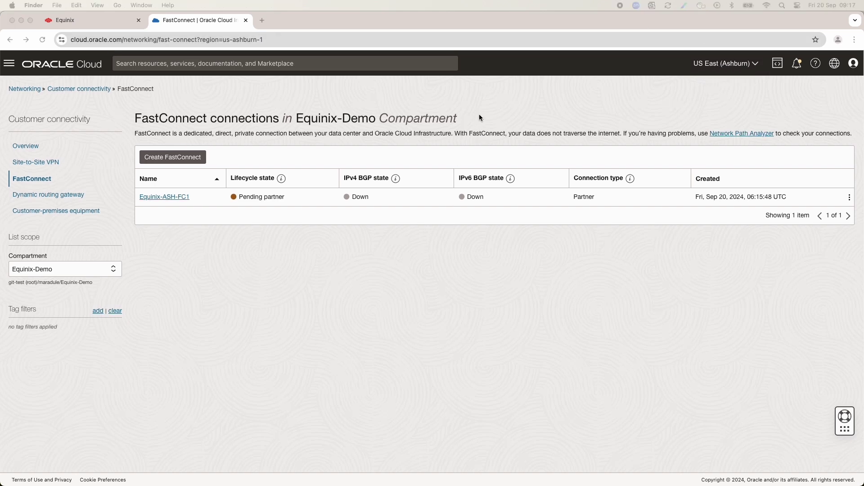
# Step: Start an Oracle Cloud Infrastructure FastConnect connection in the Equinix portal with the Primary connection type
pyautogui.click(102, 22)
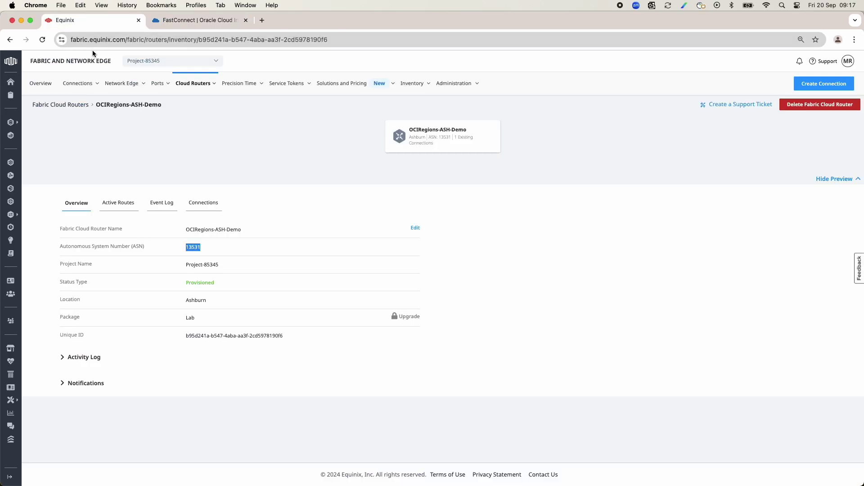
pyautogui.click(84, 81)
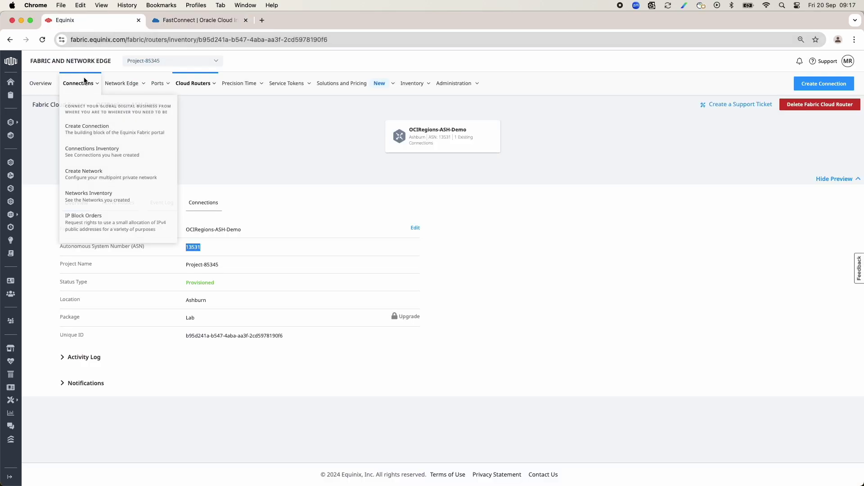
pyautogui.click(82, 130)
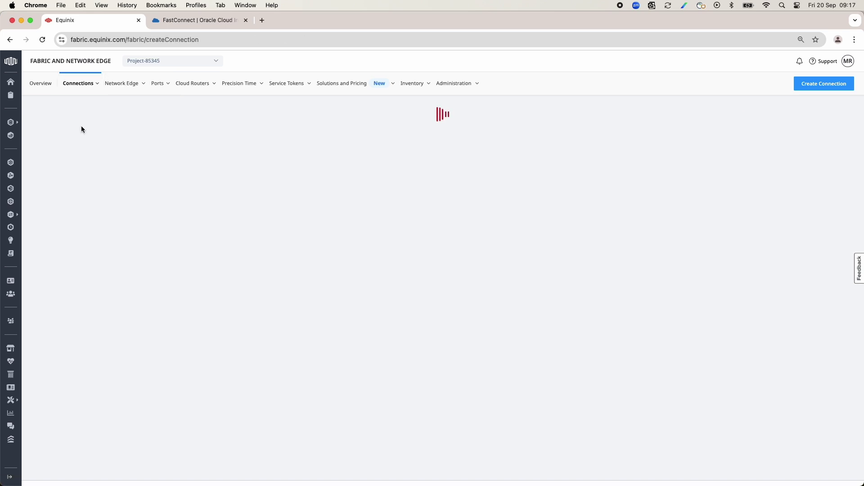
pyautogui.scroll(-1, 277, 169)
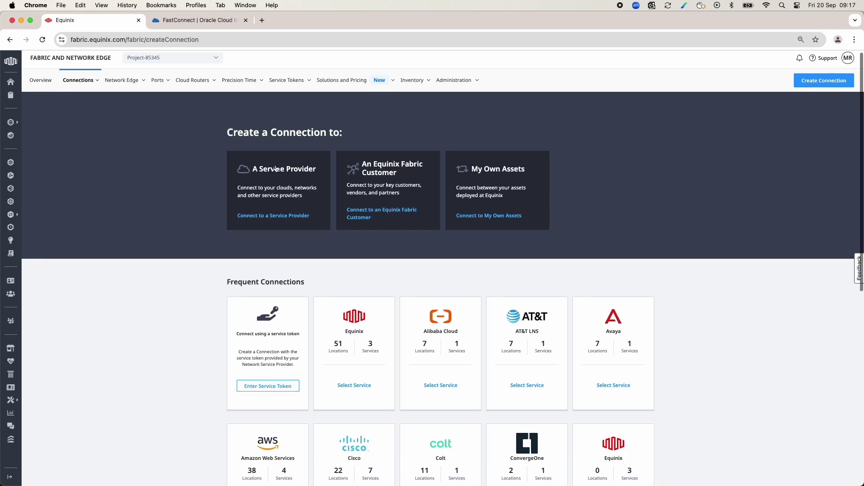
pyautogui.scroll(-10, 276, 169)
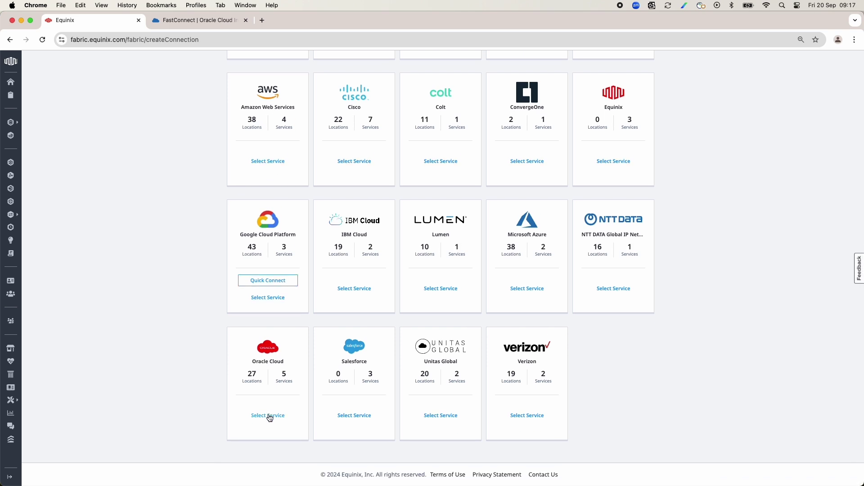
pyautogui.click(268, 415)
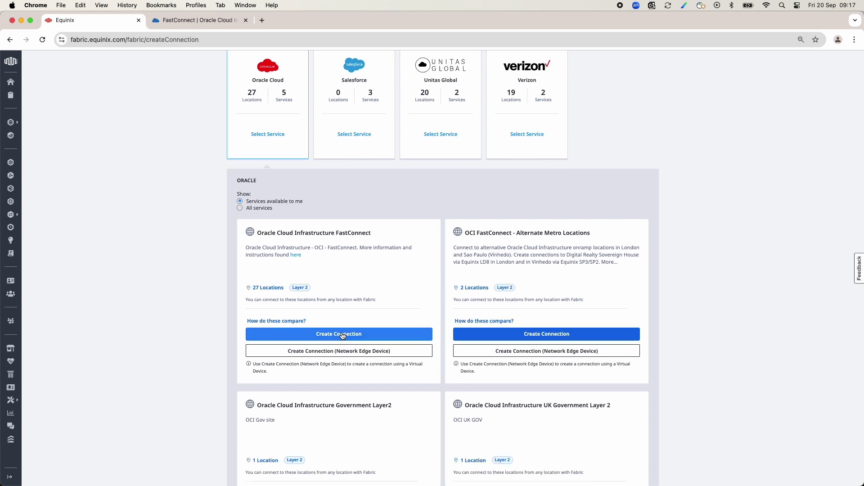
pyautogui.click(343, 335)
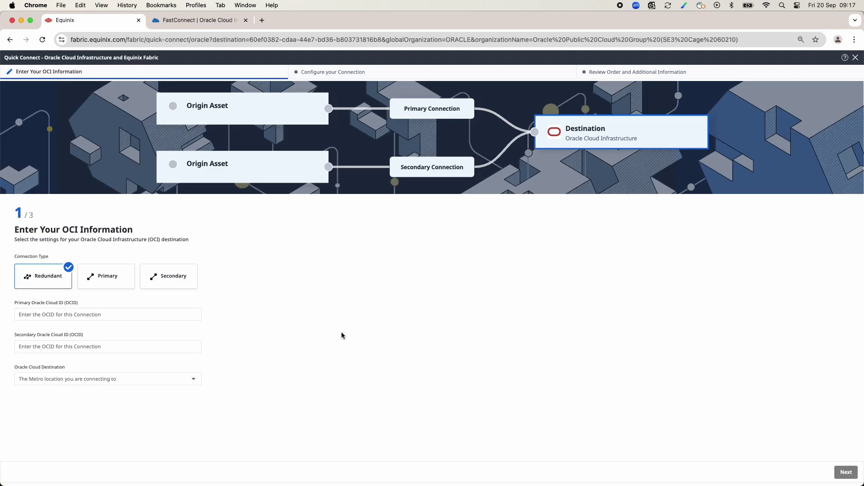
pyautogui.click(95, 281)
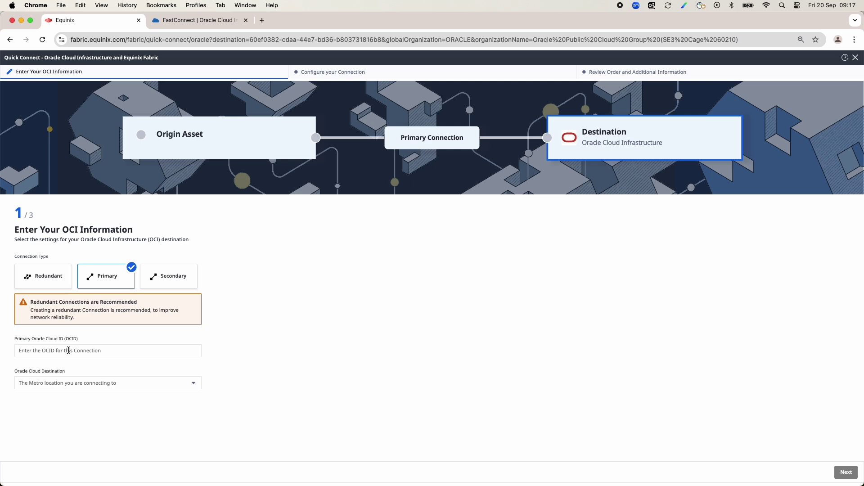
# Step: Copy the OCID of the Equinix-ASH-FC1 circuit from Oracle Cloud and enter it as the Primary OCID in the Equinix portal
pyautogui.click(198, 21)
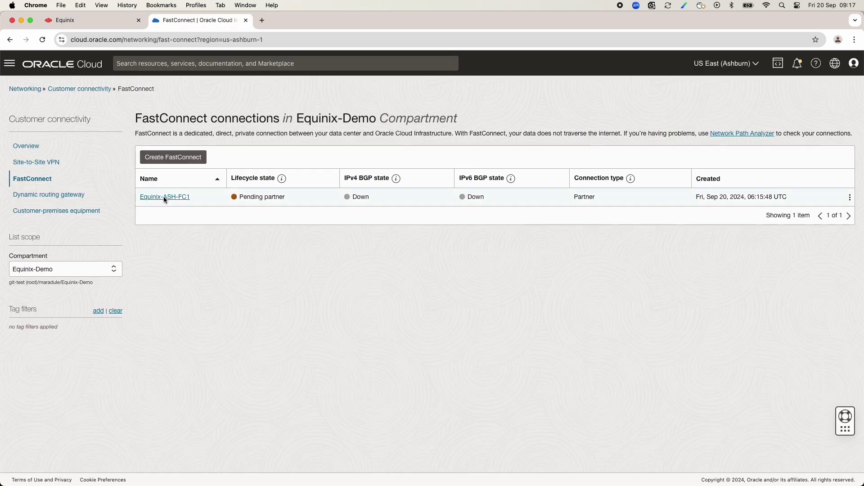
pyautogui.click(850, 198)
pyautogui.click(810, 216)
pyautogui.click(96, 18)
pyautogui.click(48, 352)
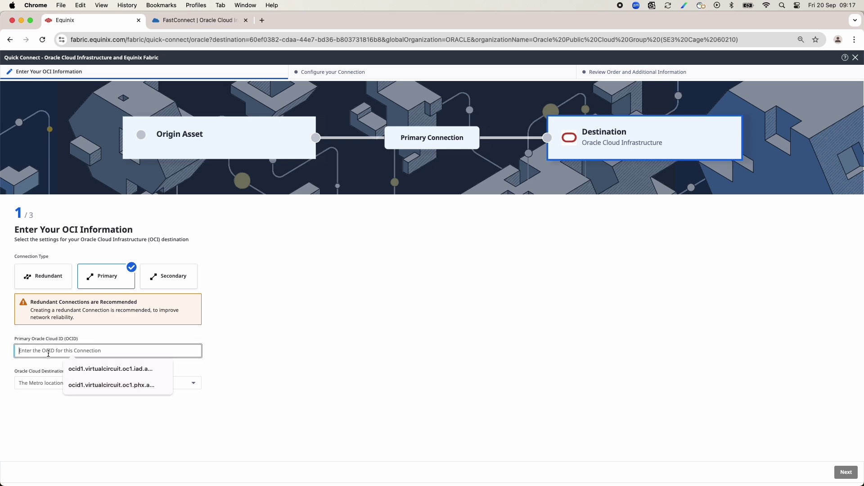
pyautogui.press('super+v')
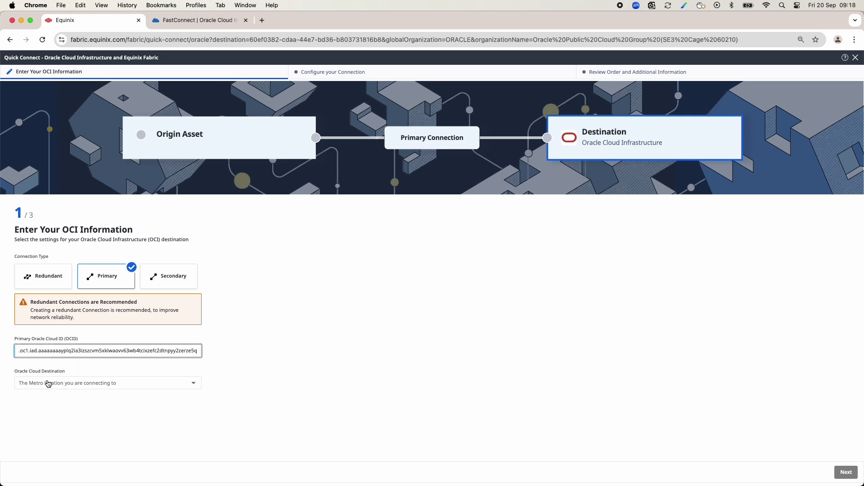
# Step: Set the Oracle Cloud destination to Ashburn (us-ashburn-1) in the Americas and proceed to the connection configuration
pyautogui.click(49, 383)
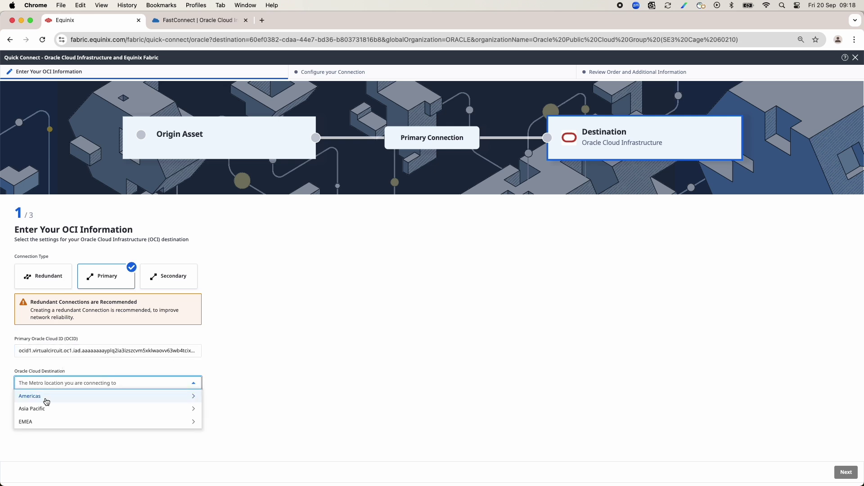
pyautogui.click(47, 401)
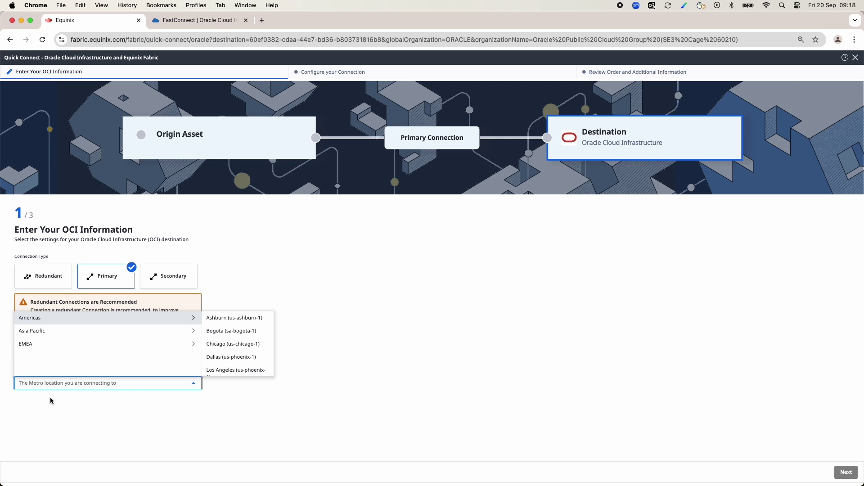
pyautogui.click(241, 317)
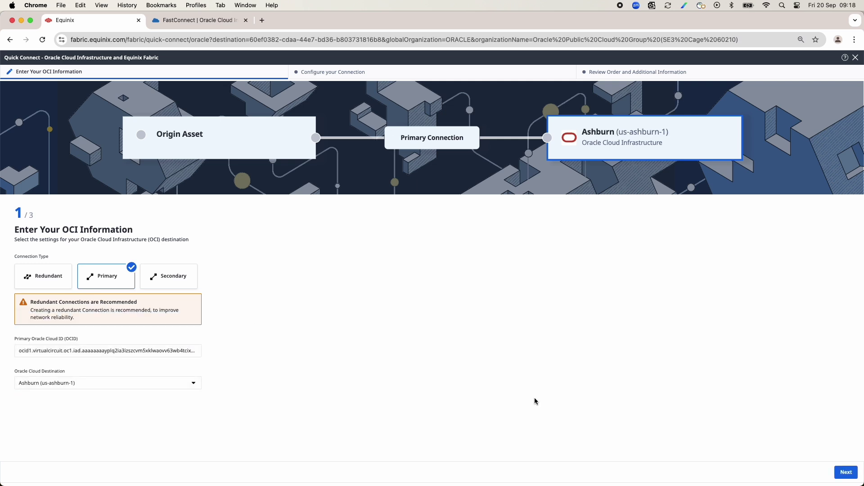
pyautogui.click(846, 473)
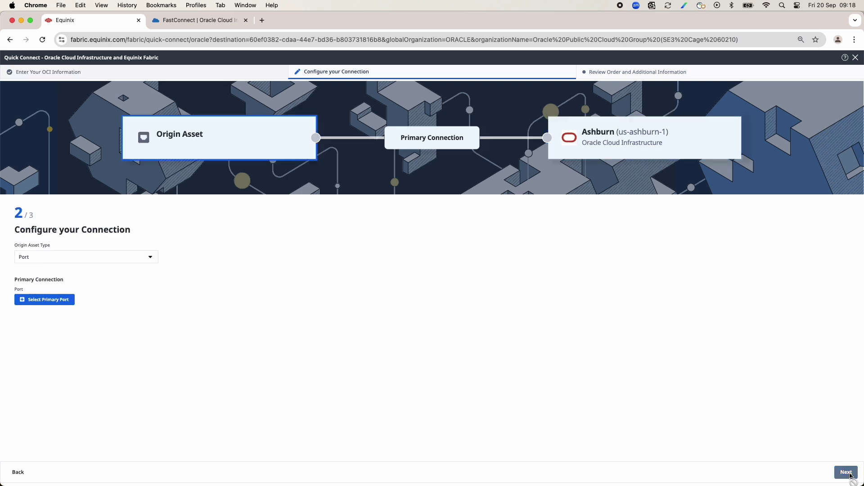
# Step: Set the origin asset type to Cloud Router and select the OCIRegions-ASH-Demo router as the origin
pyautogui.click(79, 260)
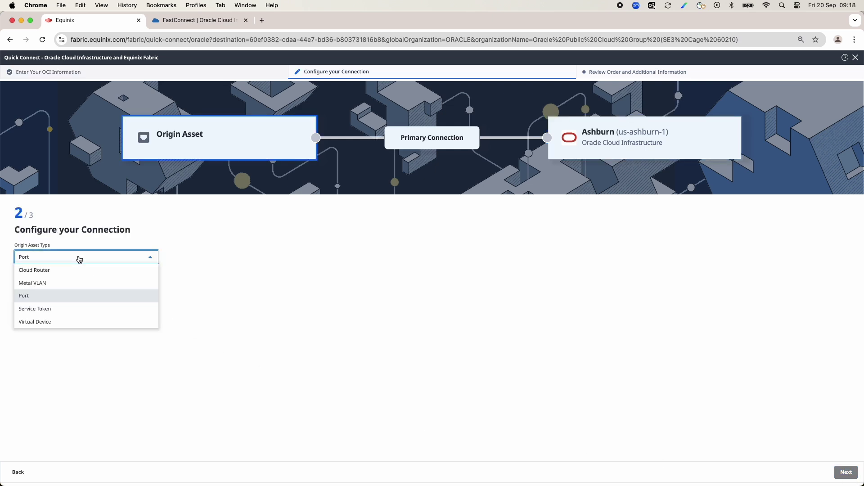
pyautogui.click(70, 271)
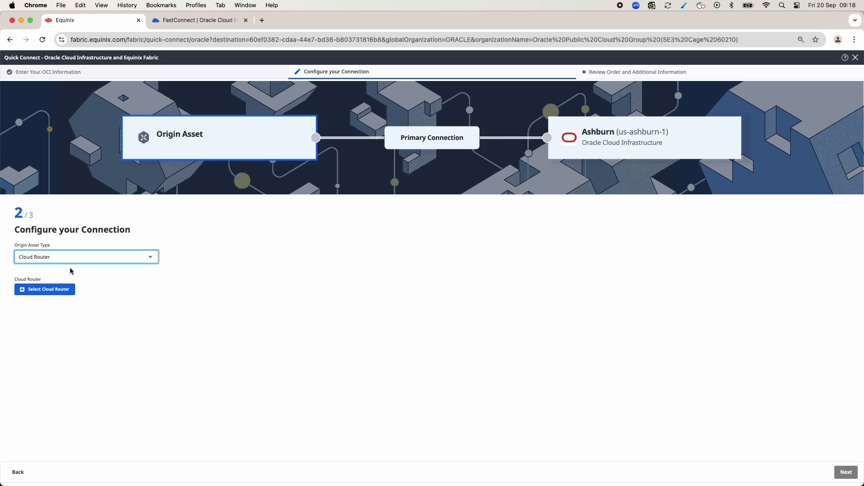
pyautogui.click(54, 289)
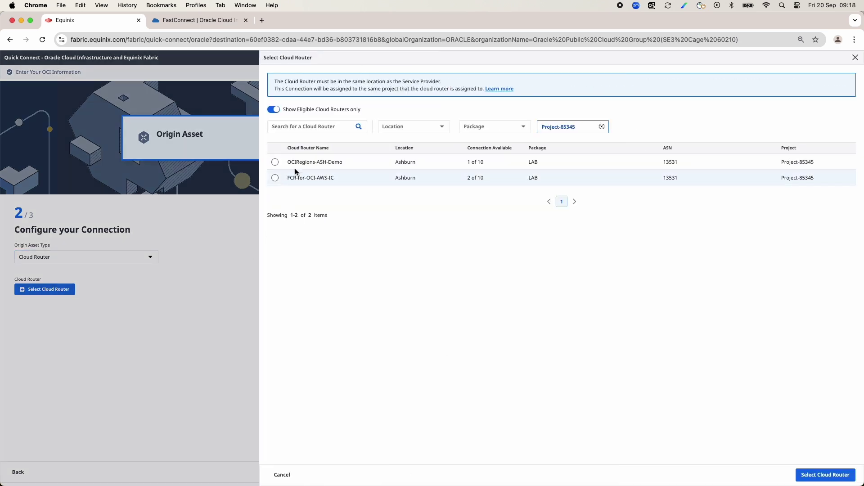
pyautogui.click(275, 162)
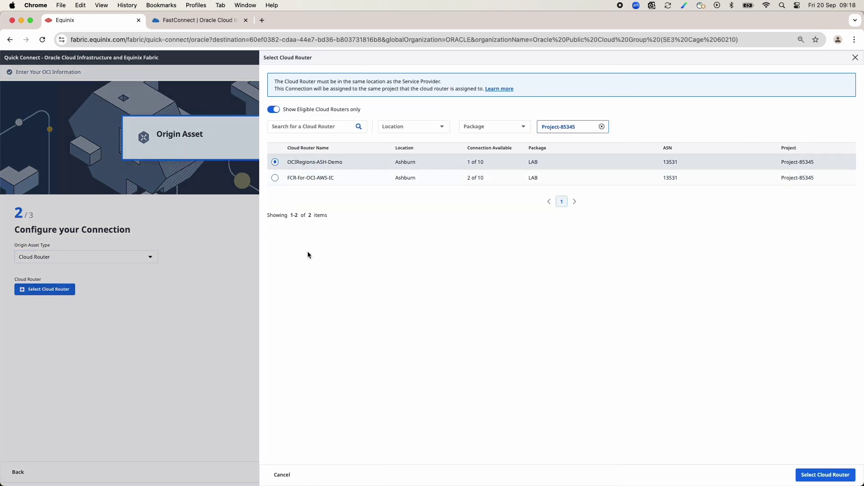
pyautogui.click(832, 476)
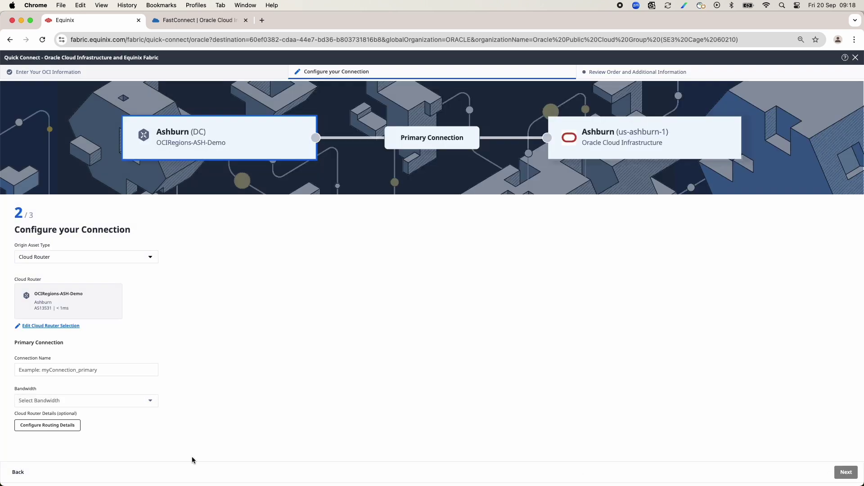
# Step: Name the primary connection OCI-ASH-FC1 and set its bandwidth to 10 Mbps
pyautogui.click(60, 369)
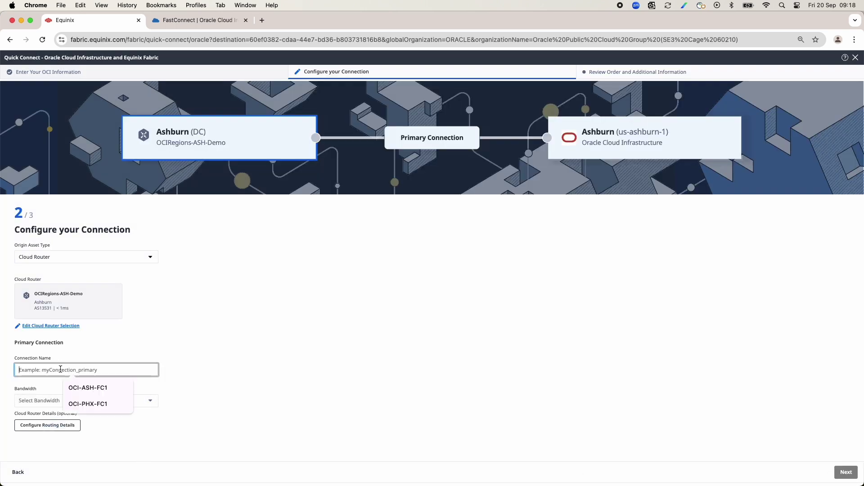
pyautogui.click(85, 388)
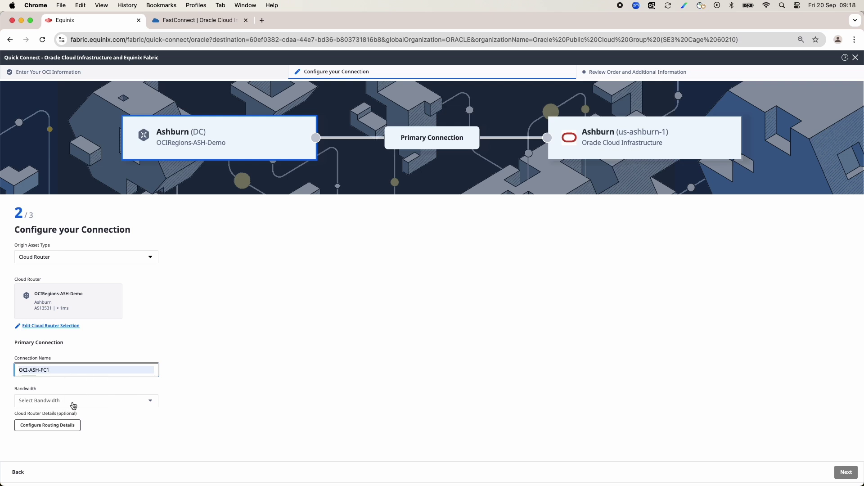
pyautogui.click(74, 405)
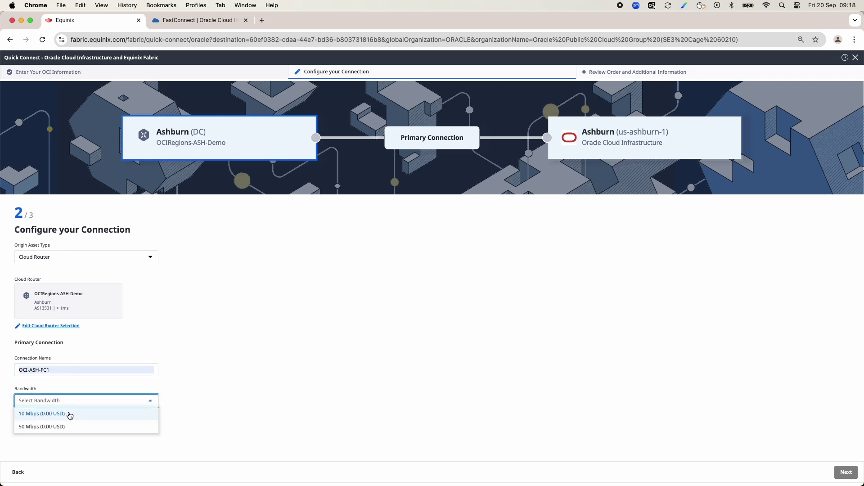
pyautogui.click(69, 415)
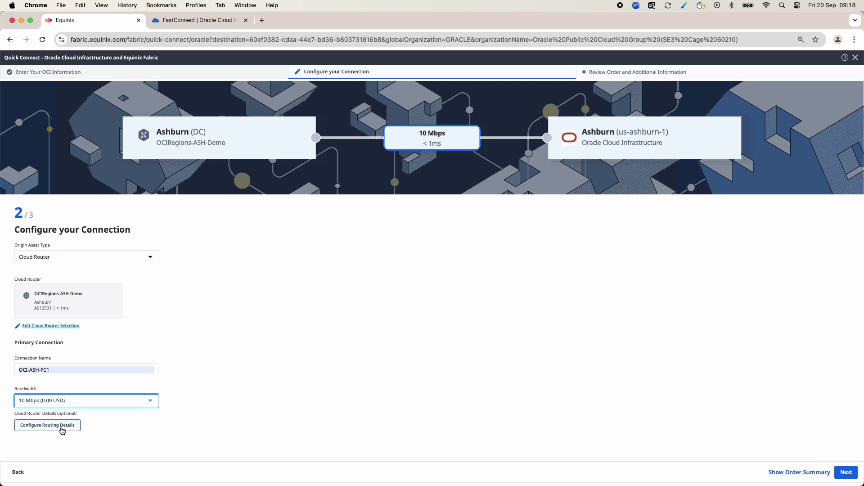
# Step: Save routing details with IPv4 address 172.16.0.2/30 and BGP enabled, using IPv4 peer 172.16.0.1 and customer-side ASN 31898
pyautogui.click(62, 426)
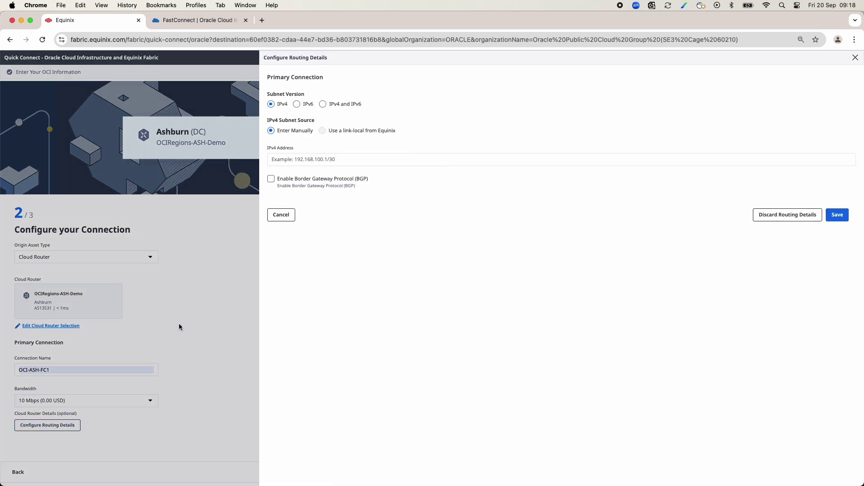
pyautogui.click(324, 160)
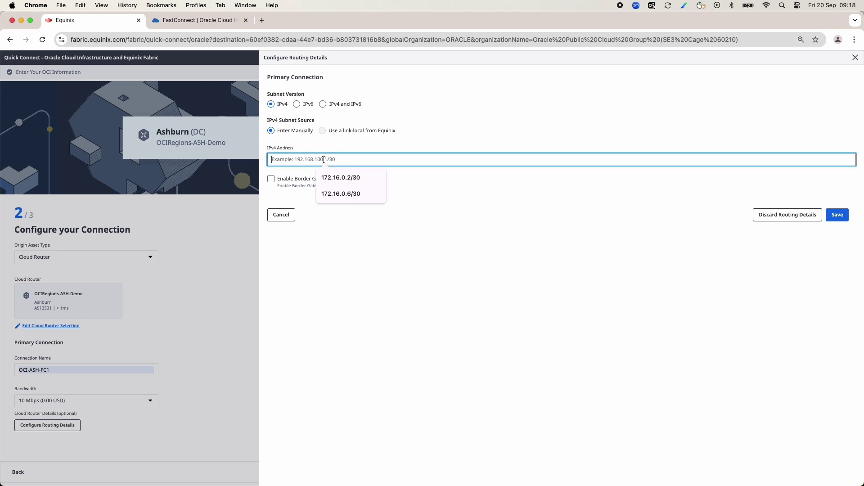
pyautogui.click(330, 181)
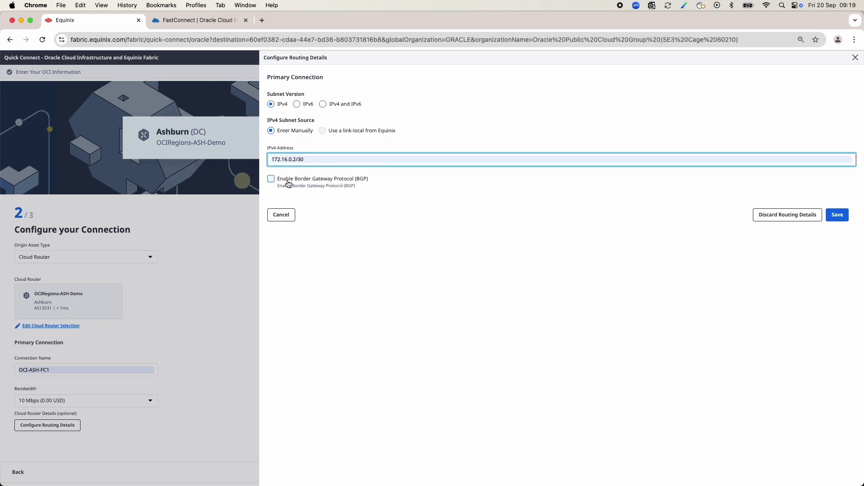
pyautogui.click(272, 179)
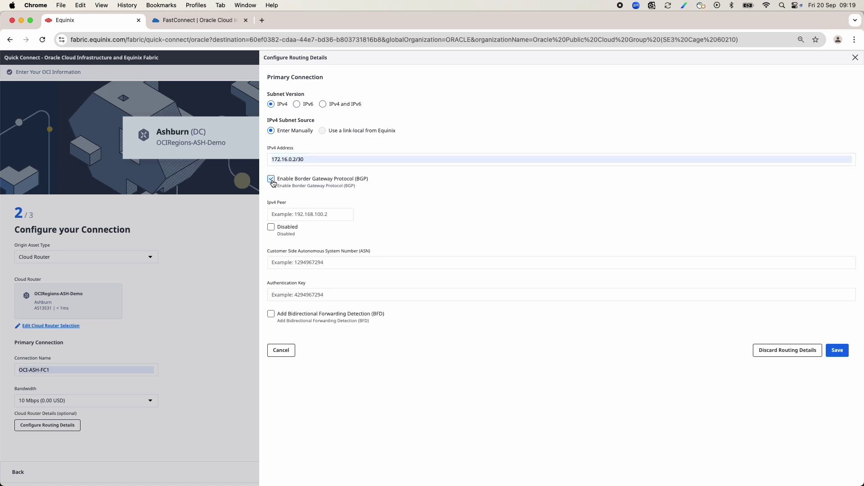
pyautogui.click(288, 217)
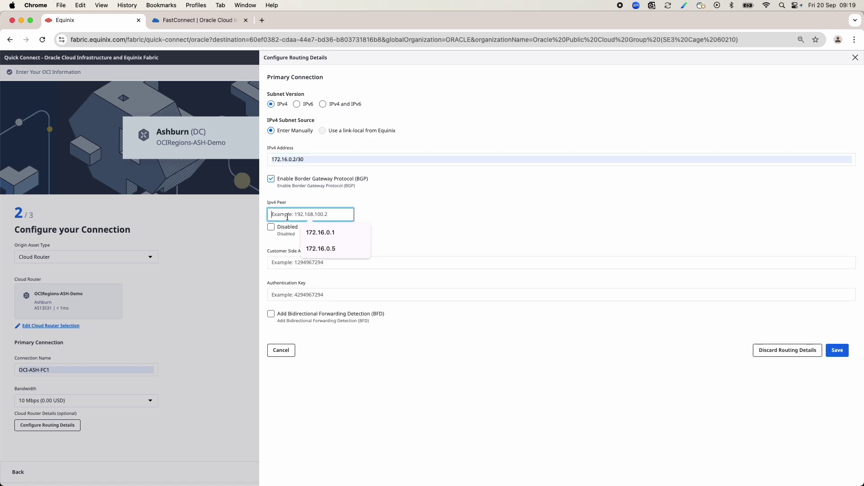
pyautogui.click(327, 239)
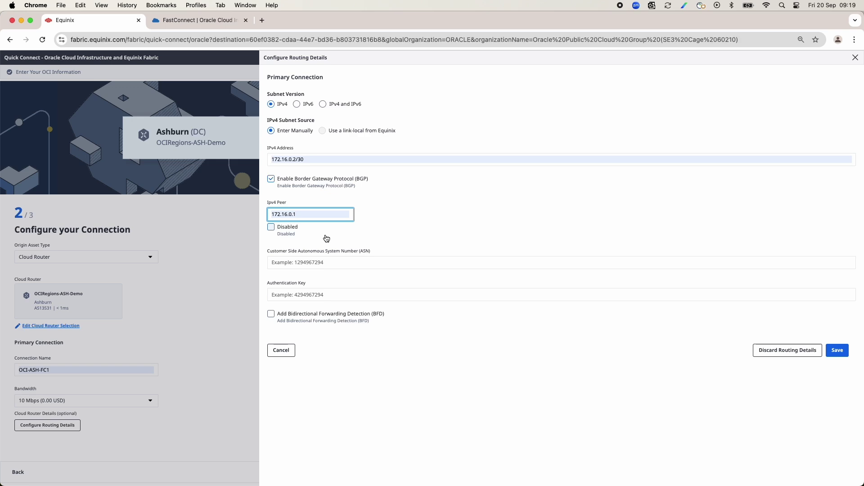
pyautogui.click(323, 264)
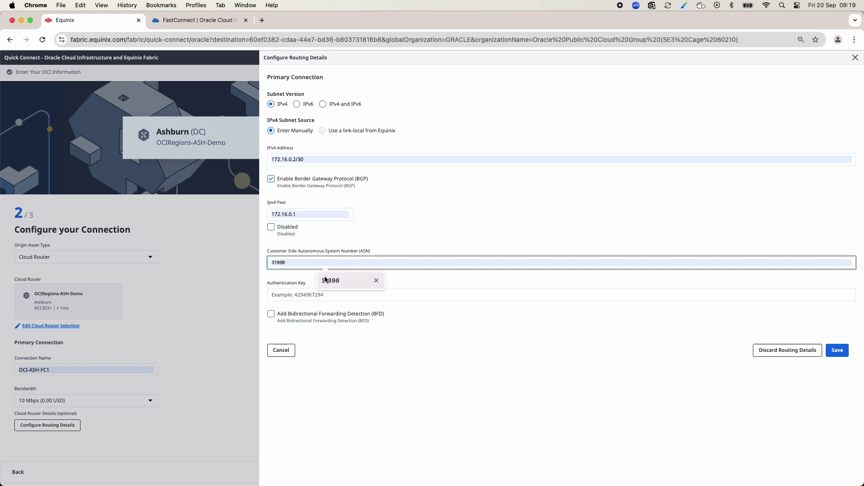
pyautogui.click(326, 280)
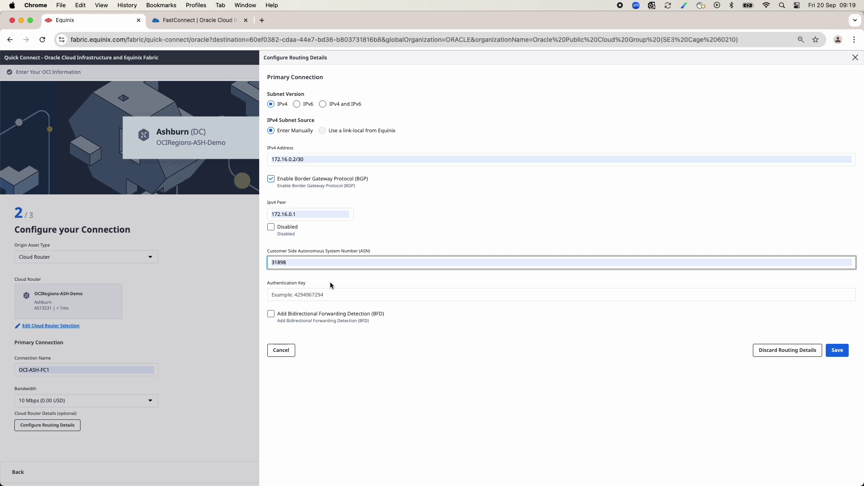
pyautogui.click(837, 351)
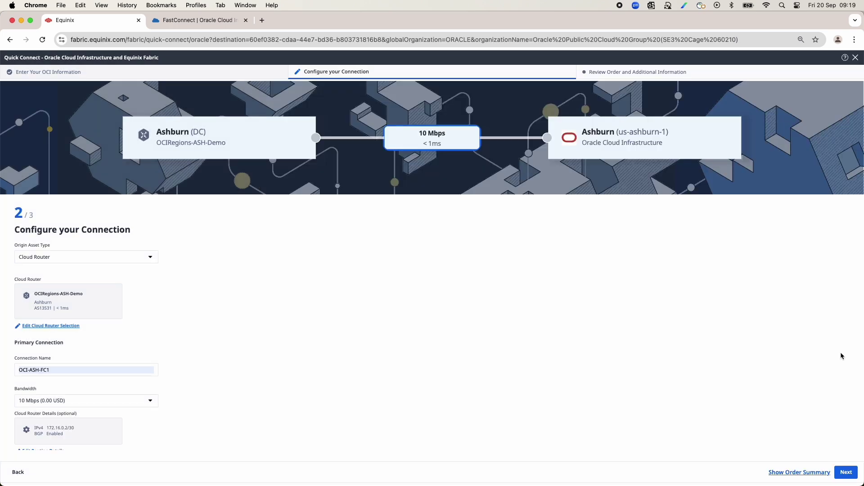
# Step: Proceed to the order review and create the OCI-ASH-FC1 connection
pyautogui.scroll(-1, 231, 321)
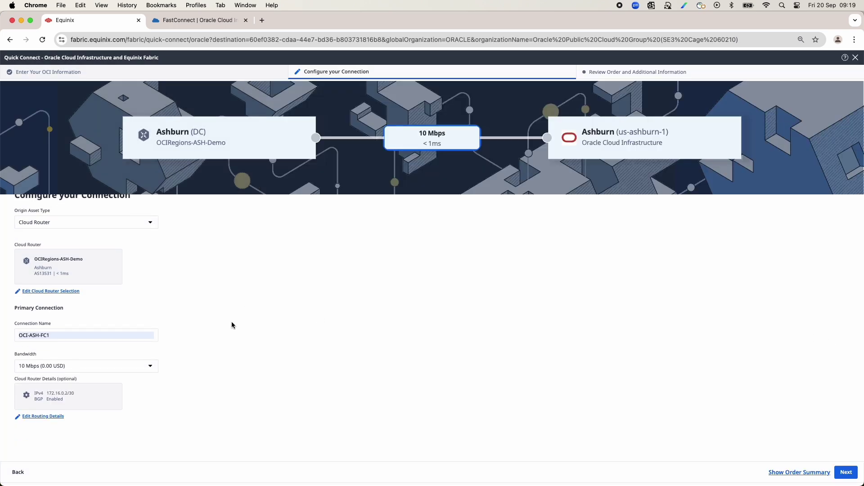
pyautogui.click(848, 472)
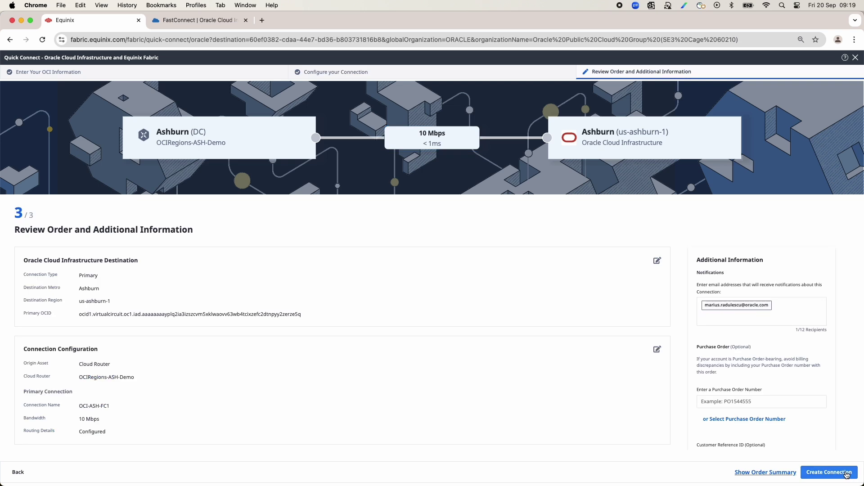
pyautogui.click(847, 475)
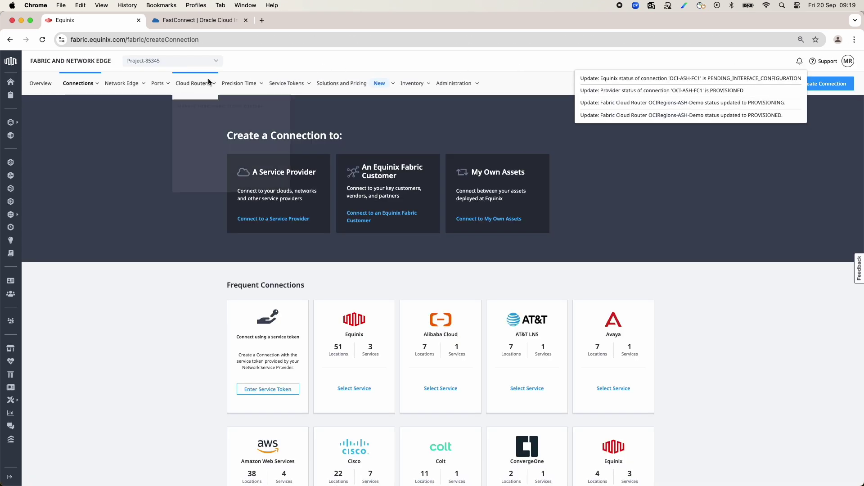
# Step: Start another Oracle Cloud Infrastructure connection from the frequent connections and choose the Primary connection type
pyautogui.moveTo(126, 94)
pyautogui.moveTo(83, 88)
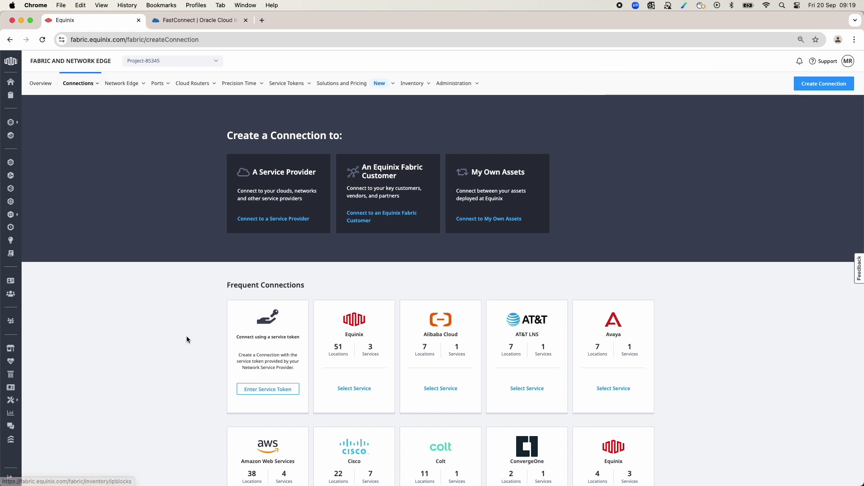
pyautogui.scroll(-2, 189, 342)
pyautogui.scroll(-10, 191, 347)
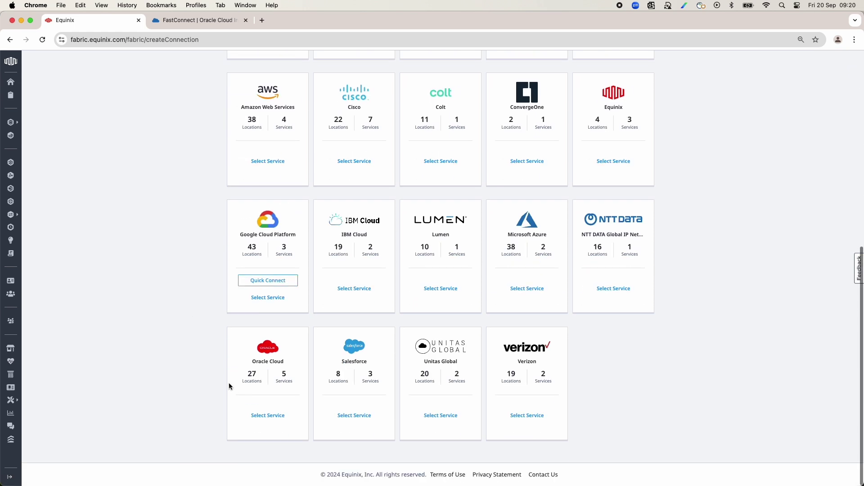
pyautogui.click(270, 416)
pyautogui.click(299, 400)
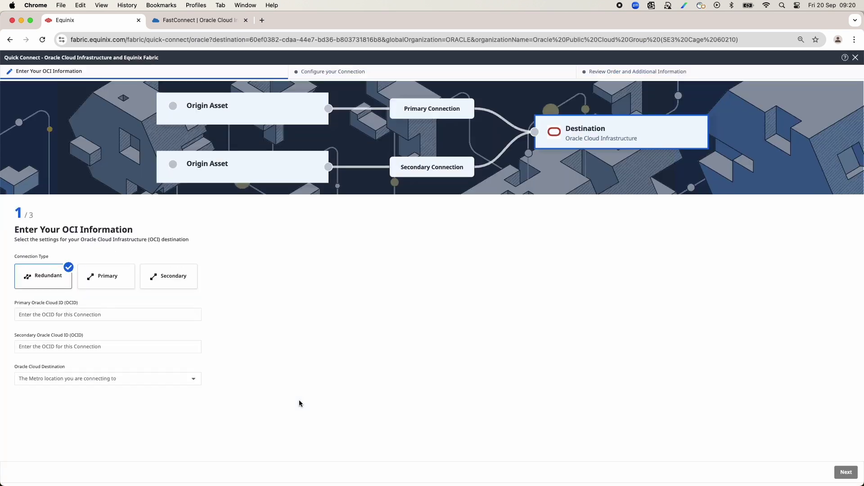
pyautogui.click(105, 283)
# Step: Copy the OCID of Equinix-PHX-FC1 from Oracle Cloud's US West (Phoenix) region and enter it as the Primary OCID in the Equinix portal
pyautogui.click(198, 20)
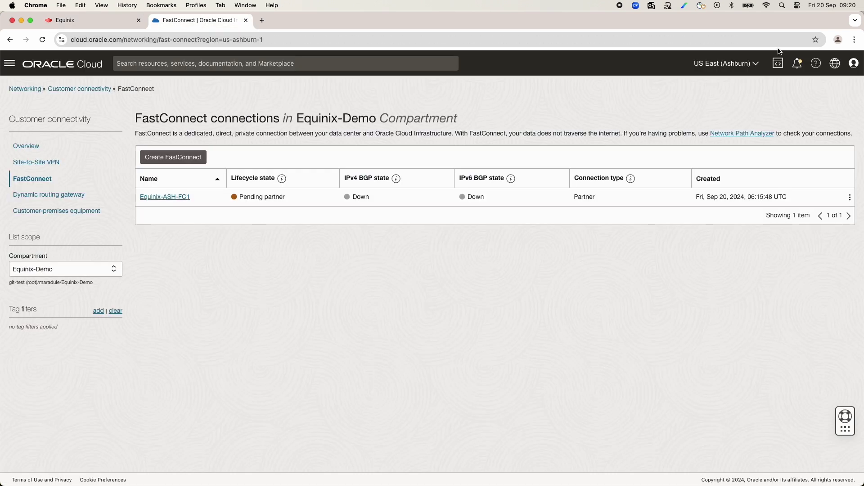
pyautogui.click(726, 63)
pyautogui.click(741, 343)
pyautogui.click(849, 197)
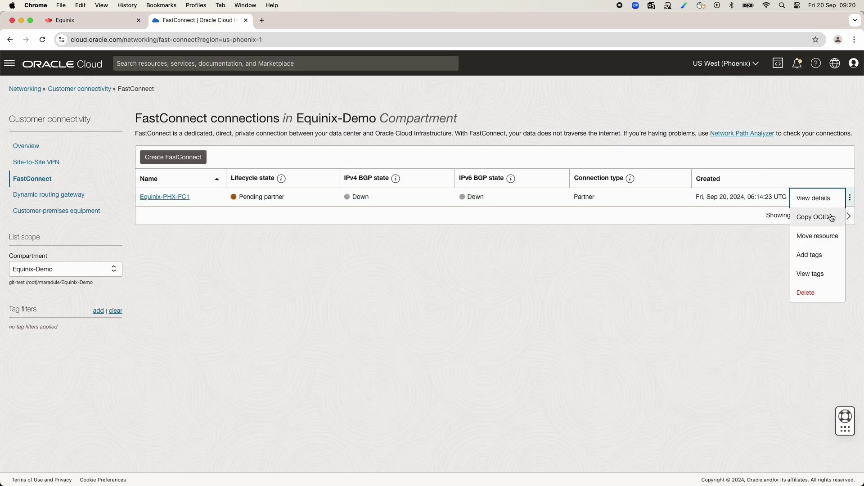
pyautogui.click(833, 216)
pyautogui.click(90, 20)
pyautogui.click(108, 351)
pyautogui.press('super+v')
# Step: Set the Oracle Cloud destination to Dallas (us-phoenix-1) in the Americas
pyautogui.click(108, 383)
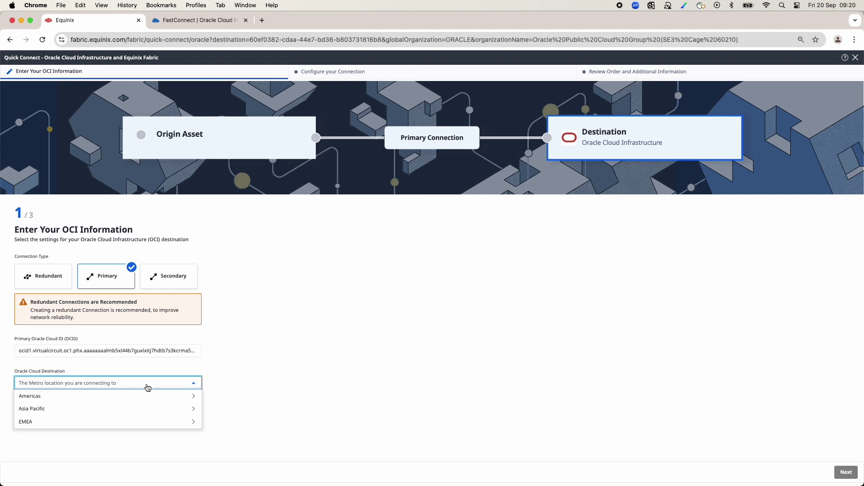
pyautogui.click(106, 317)
pyautogui.click(233, 358)
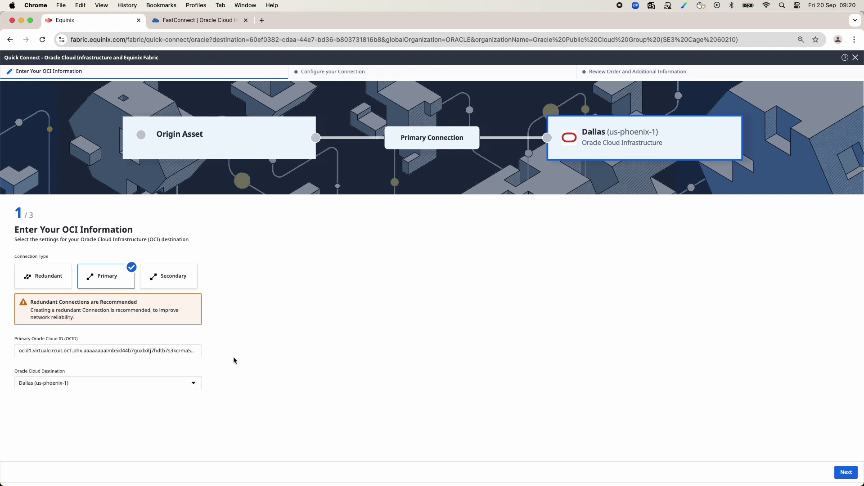
# Step: Proceed to the connection configuration and set the origin to the Cloud Router OCIRegions-PHX-Demo
pyautogui.click(844, 471)
pyautogui.click(79, 260)
pyautogui.click(76, 271)
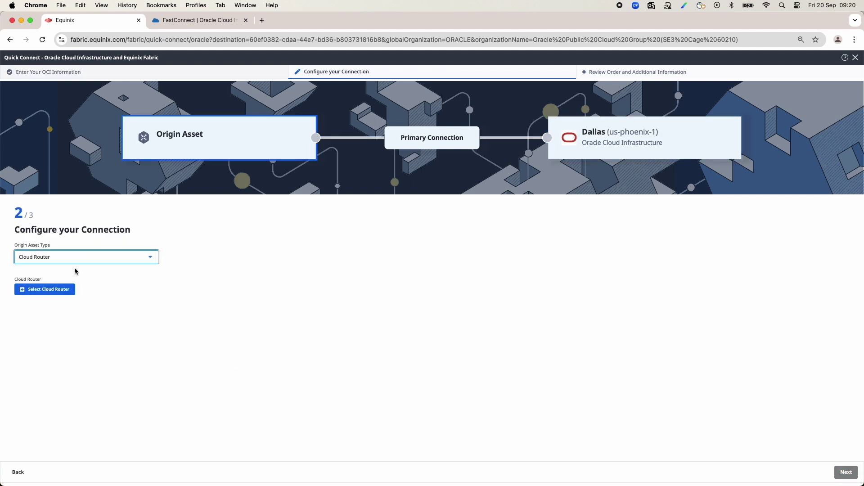
pyautogui.click(64, 289)
pyautogui.click(818, 476)
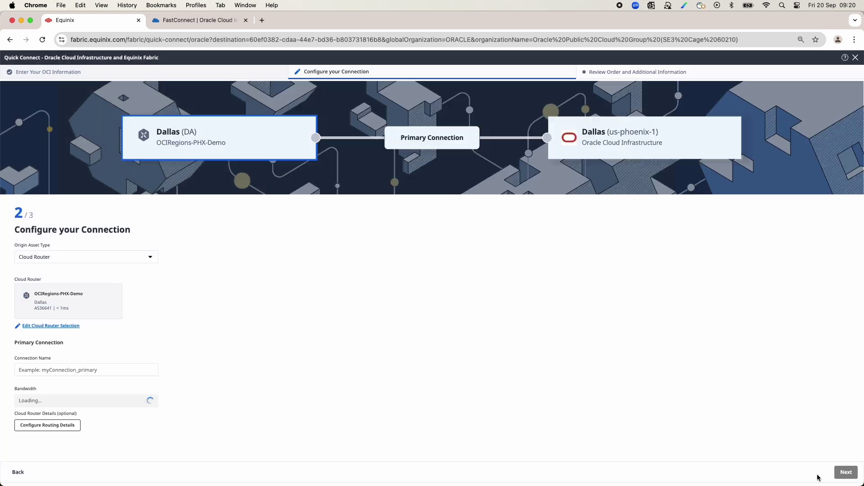
# Step: Name the primary connection OCI-PHX-FC1 and set its bandwidth to 10 Mbps
pyautogui.click(86, 369)
pyautogui.press('super+v')
pyautogui.click(88, 401)
pyautogui.click(40, 411)
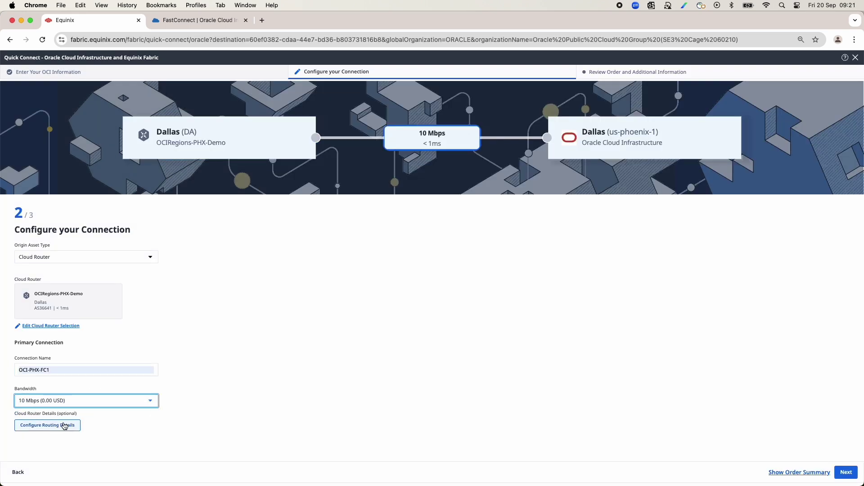
# Step: Configure the connection's routing with IPv4 address 172.16.0.6/30 and BGP enabled, using IPv4 peer 172.16.0.5 and customer ASN 31898, and save it
pyautogui.click(47, 425)
pyautogui.click(328, 159)
pyautogui.click(328, 194)
pyautogui.click(271, 179)
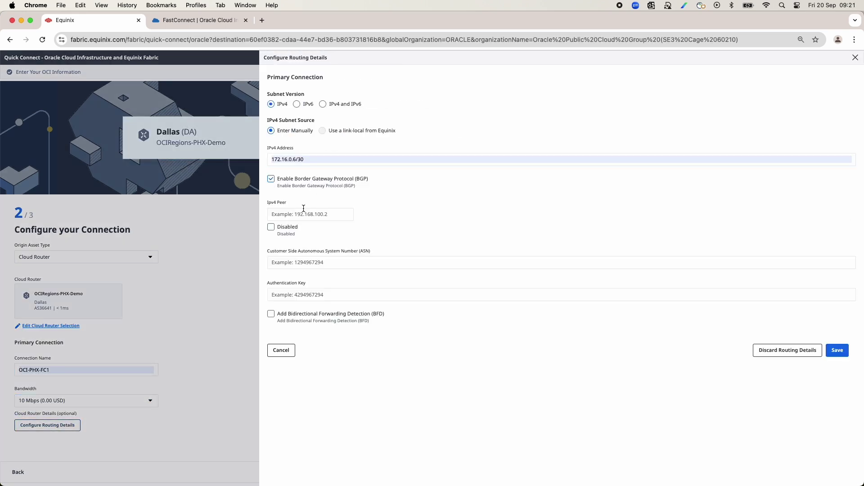
pyautogui.click(304, 214)
pyautogui.click(329, 247)
pyautogui.click(324, 263)
pyautogui.click(331, 280)
pyautogui.click(838, 351)
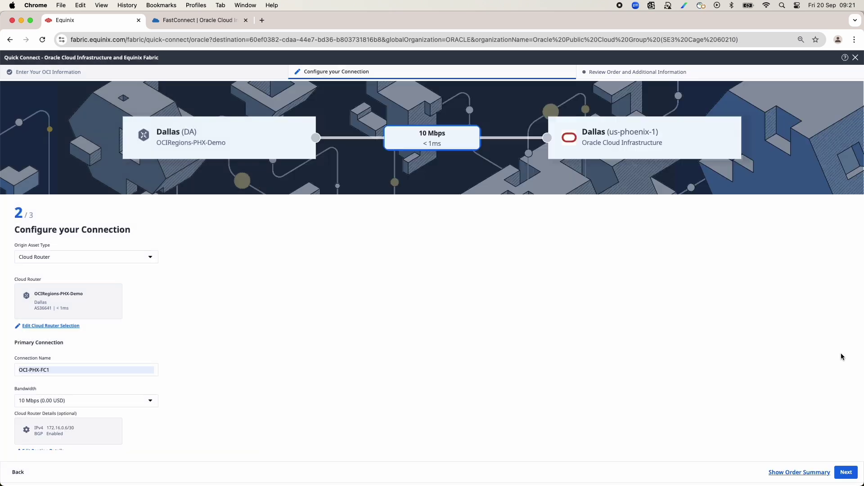
# Step: Proceed to the order review and create the OCI-PHX-FC1 connection
pyautogui.click(848, 473)
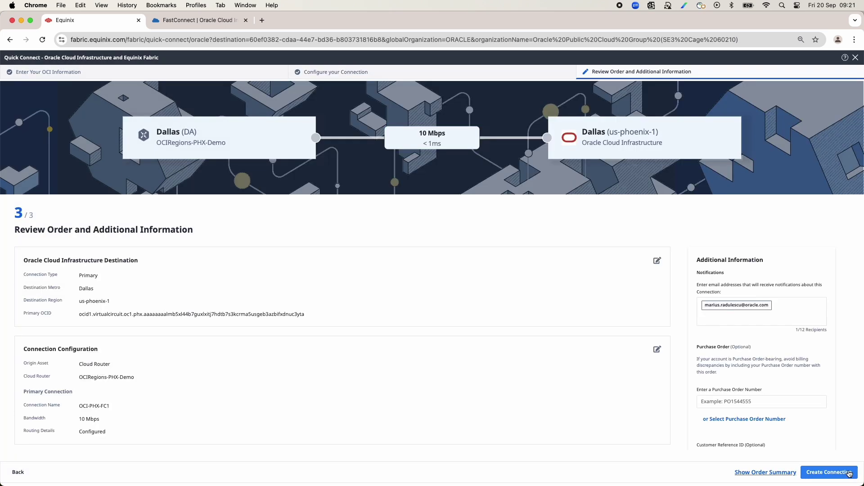
pyautogui.click(849, 474)
pyautogui.scroll(-2, 480, 334)
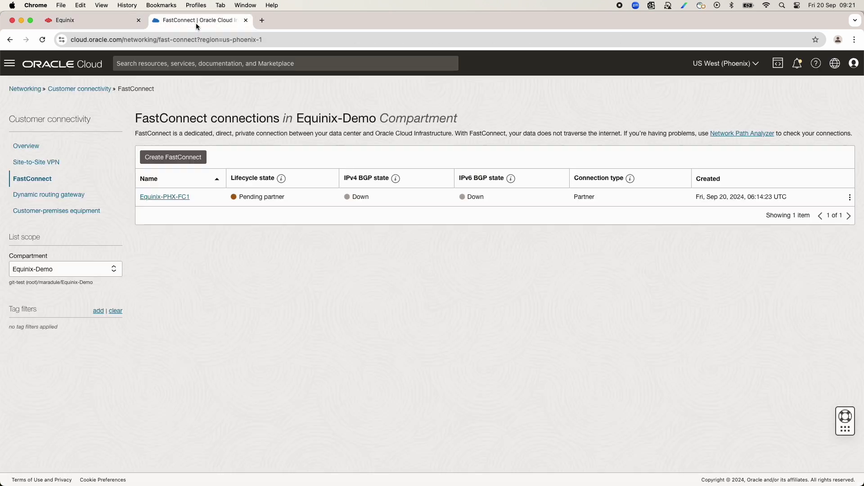
# Step: Check the lifecycle and IPv4 BGP states of the FastConnect circuits in Oracle Cloud's US West (Phoenix) and US East (Ashburn) regions
pyautogui.click(196, 26)
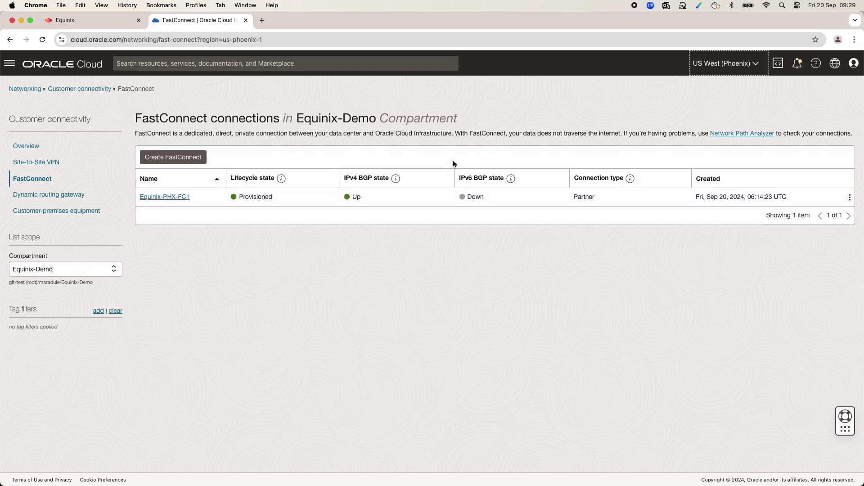
pyautogui.moveTo(226, 195); pyautogui.dragTo(393, 204)
pyautogui.click(740, 64)
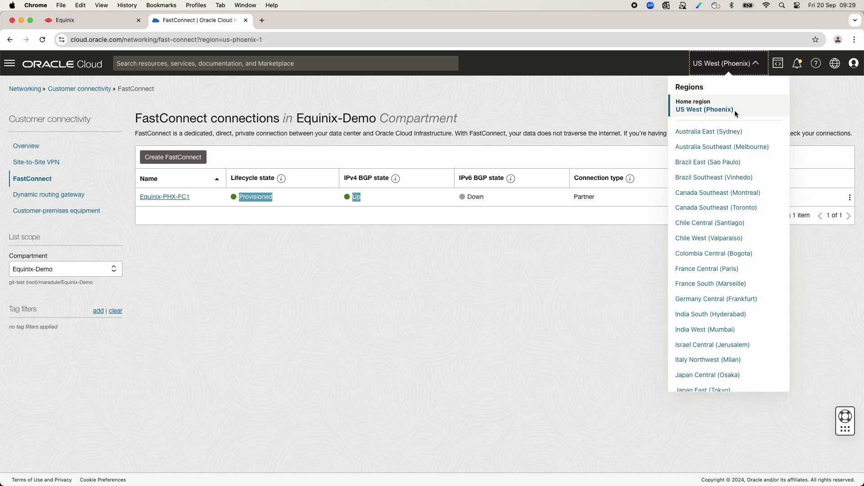
pyautogui.scroll(-6, 725, 235)
pyautogui.click(712, 328)
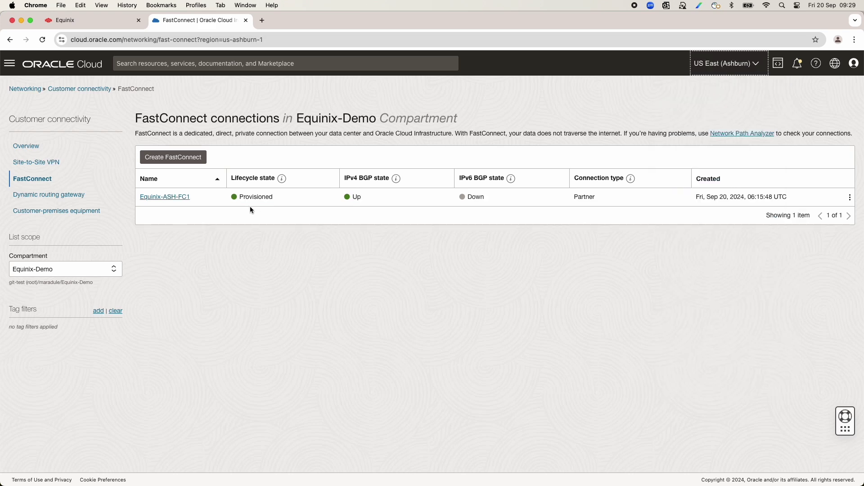
pyautogui.moveTo(231, 195); pyautogui.dragTo(381, 198)
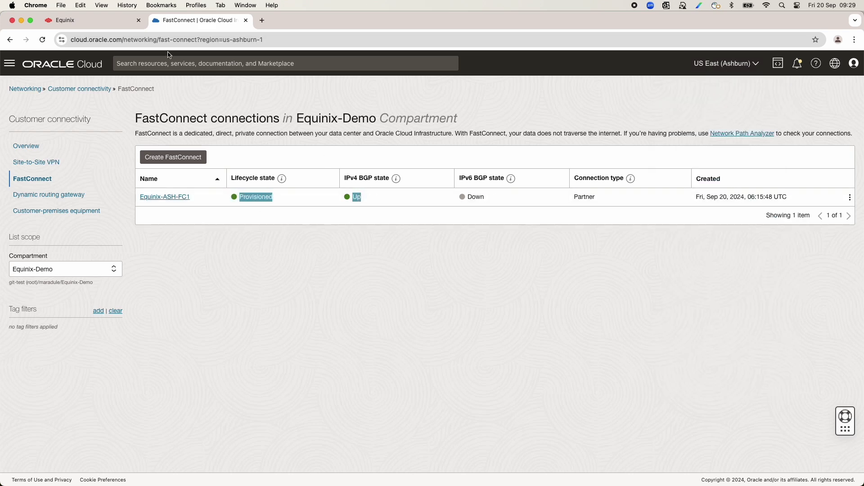
# Step: Return to the Equinix portal, view OCI-PHX-FC1 in the Fabric inventory and examine its provisioning statuses and IPv4 connection state
pyautogui.click(90, 20)
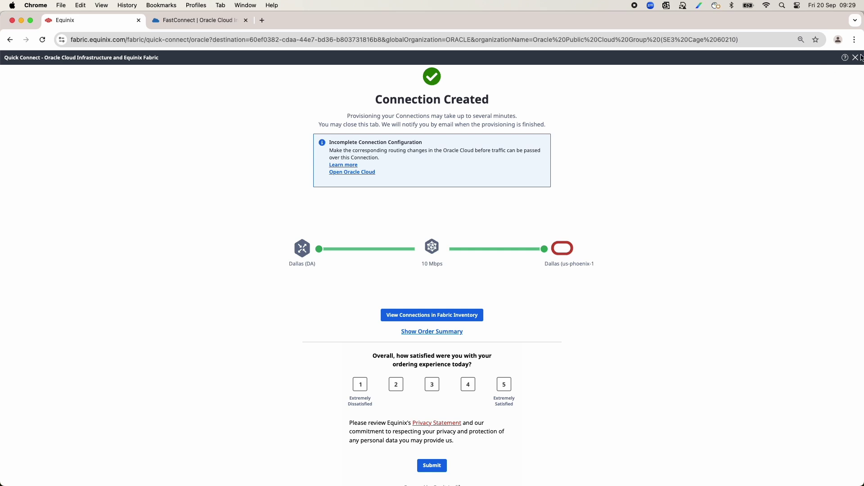
pyautogui.click(424, 318)
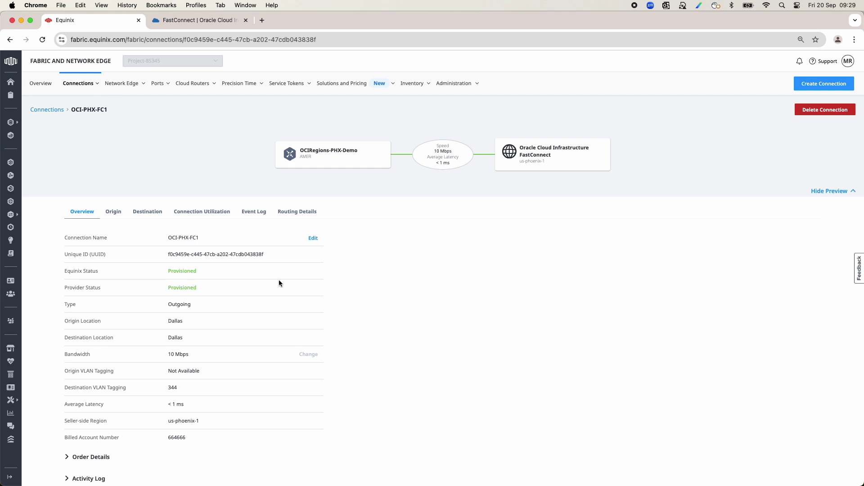
pyautogui.moveTo(63, 271); pyautogui.dragTo(209, 290)
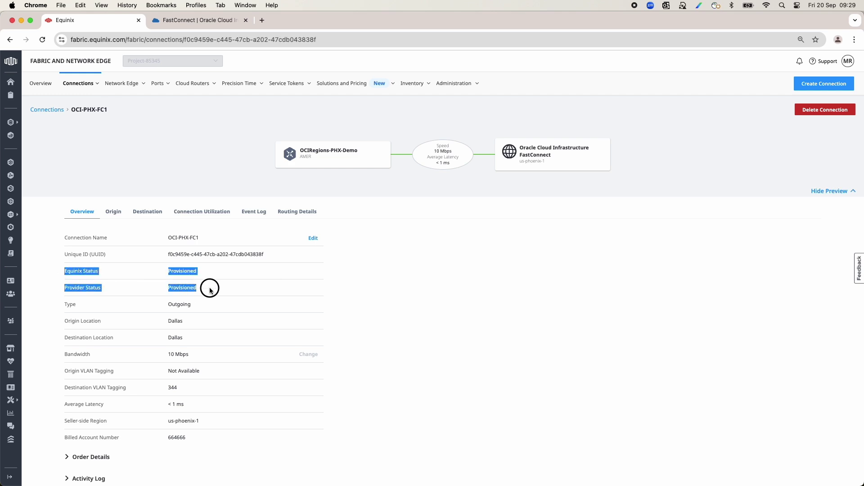
pyautogui.click(301, 214)
pyautogui.moveTo(63, 270); pyautogui.dragTo(201, 274)
pyautogui.moveTo(63, 346); pyautogui.dragTo(205, 347)
pyautogui.scroll(-3, 177, 450)
pyautogui.scroll(-2, 177, 454)
pyautogui.moveTo(60, 397); pyautogui.dragTo(179, 402)
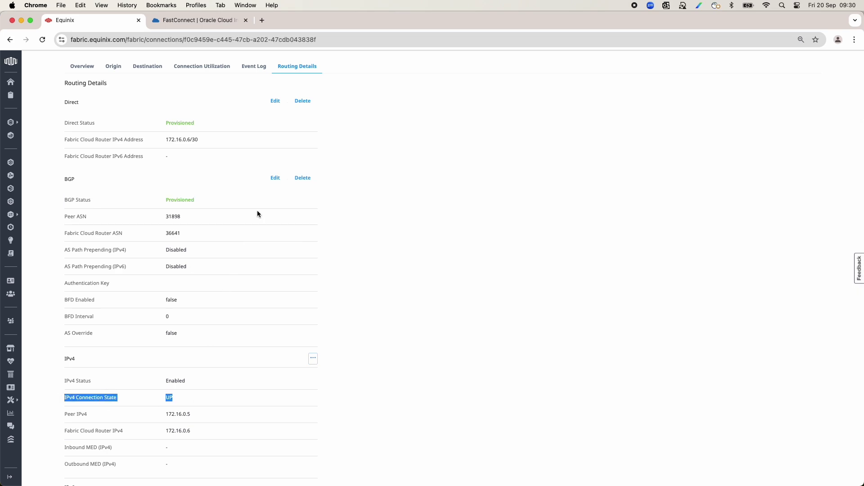
# Step: Enable AS Override in OCI-PHX-FC1's BGP routing details, apply the change and check the BGP status
pyautogui.click(275, 179)
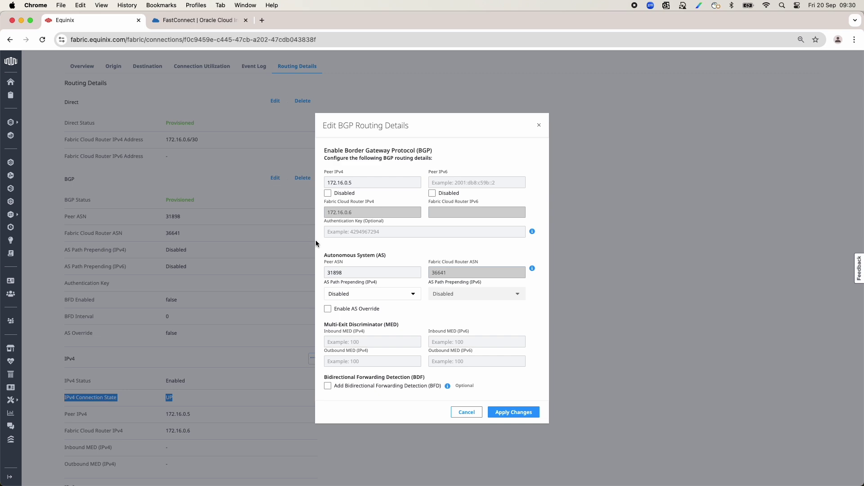
pyautogui.click(328, 310)
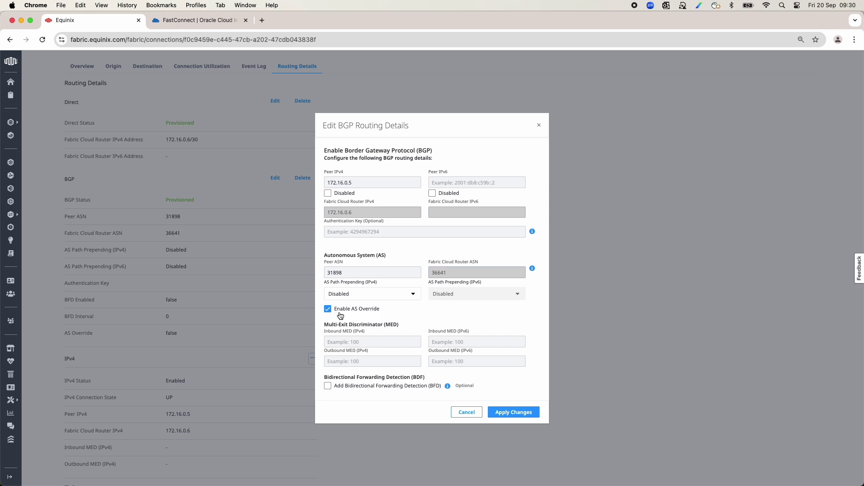
pyautogui.click(517, 413)
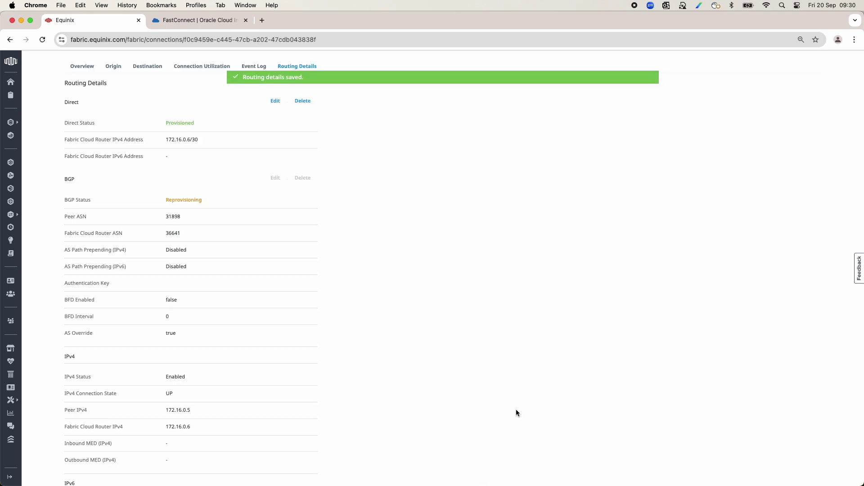
pyautogui.moveTo(55, 198); pyautogui.dragTo(207, 205)
# Step: Open the OCI-ASH-FC1 connection, enable AS Override in its BGP routing details, apply the change and check the BGP status
pyautogui.scroll(3, 209, 238)
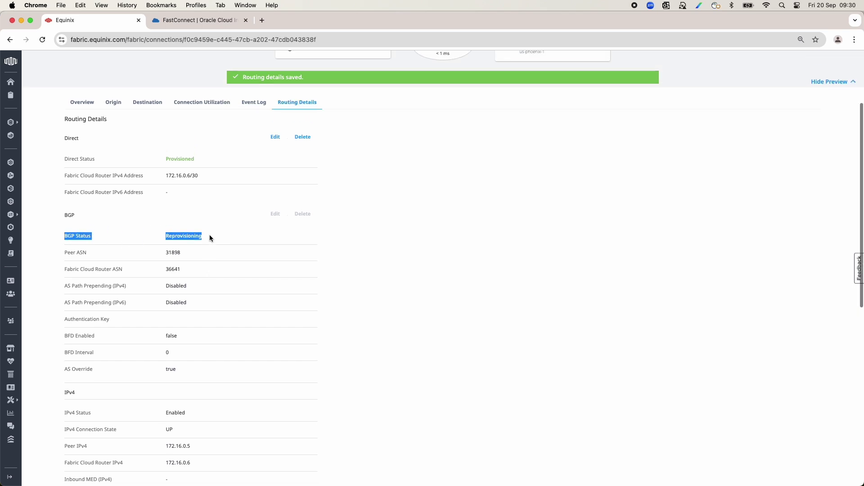
pyautogui.scroll(1, 210, 238)
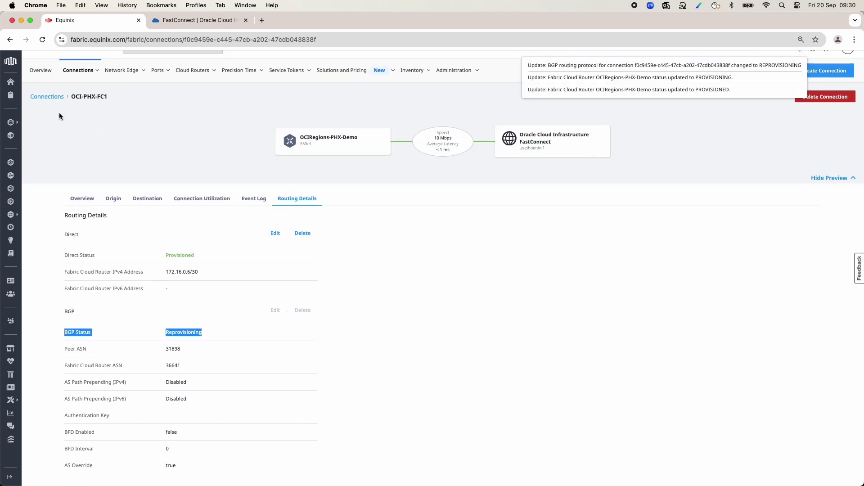
pyautogui.click(45, 97)
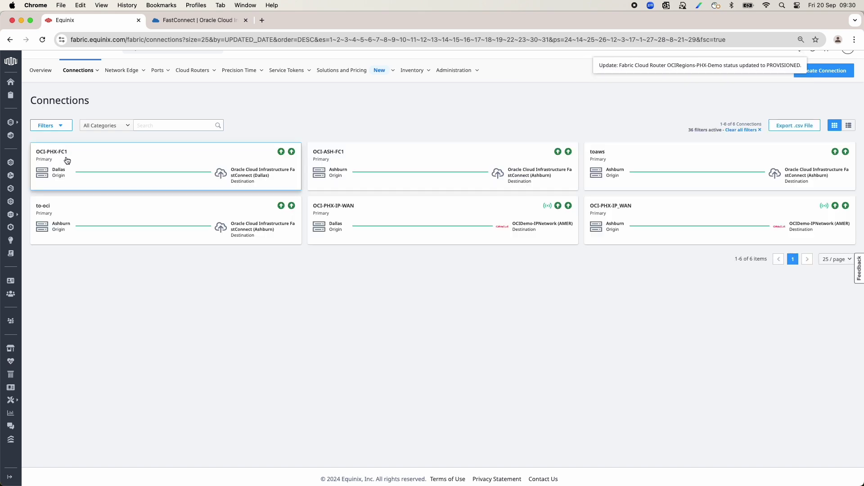
pyautogui.click(386, 163)
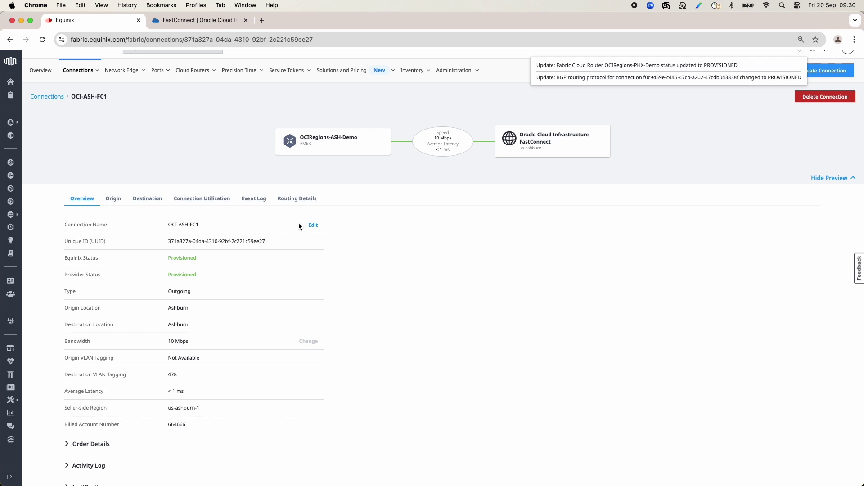
pyautogui.click(297, 198)
pyautogui.scroll(-5, 258, 263)
pyautogui.click(275, 165)
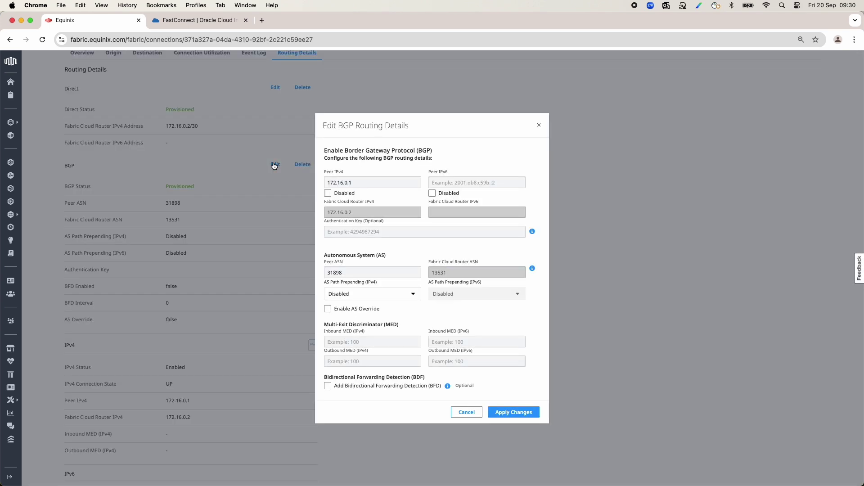
pyautogui.click(328, 310)
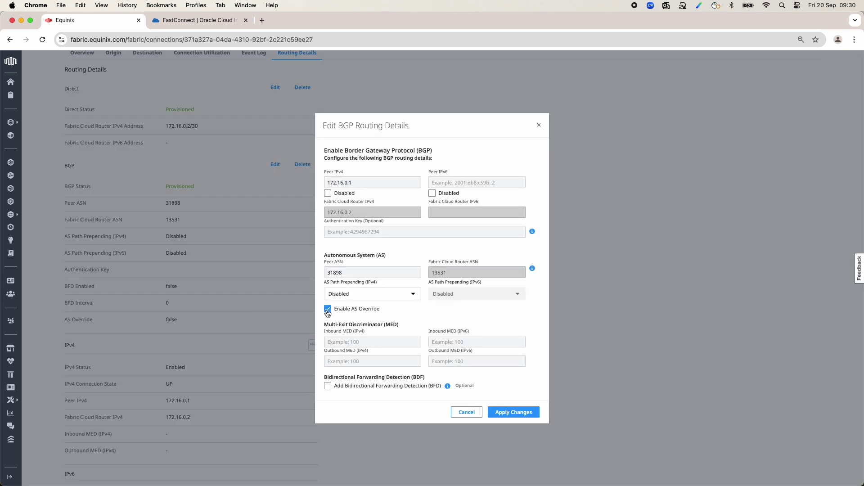
pyautogui.click(511, 414)
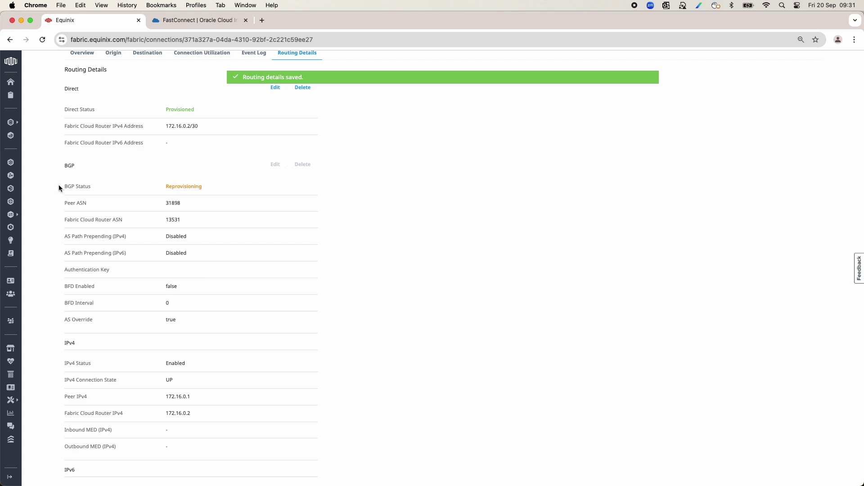
pyautogui.moveTo(59, 188); pyautogui.dragTo(216, 189)
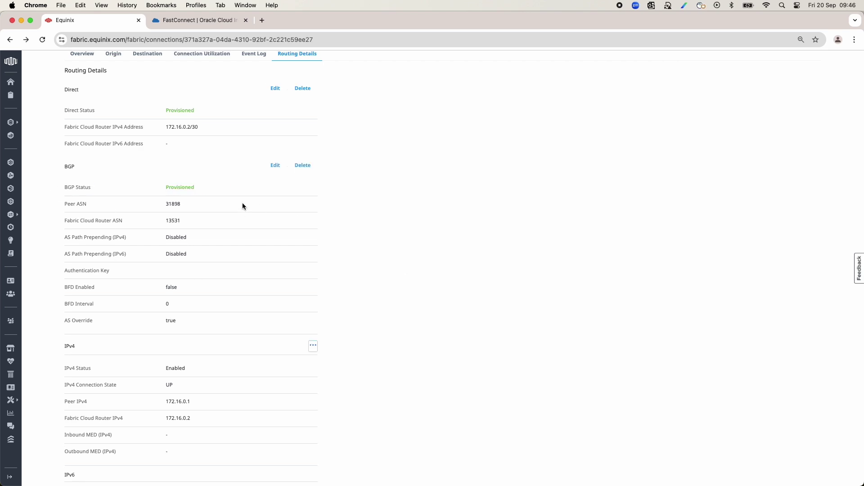
pyautogui.moveTo(67, 188); pyautogui.dragTo(205, 194)
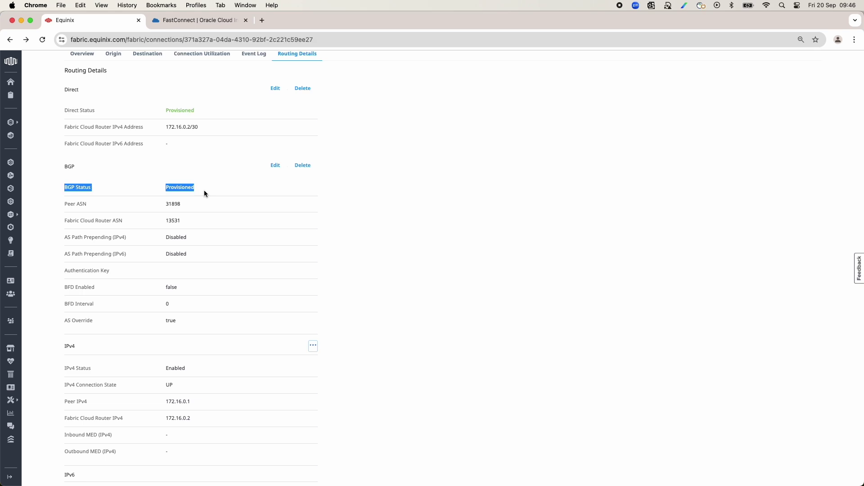
# Step: In Oracle Cloud, examine all route rules in the VCN attachment route table of Equinix-ASH-FC1's dynamic routing gateway, including the 10.20.0.0/16 route
pyautogui.click(214, 23)
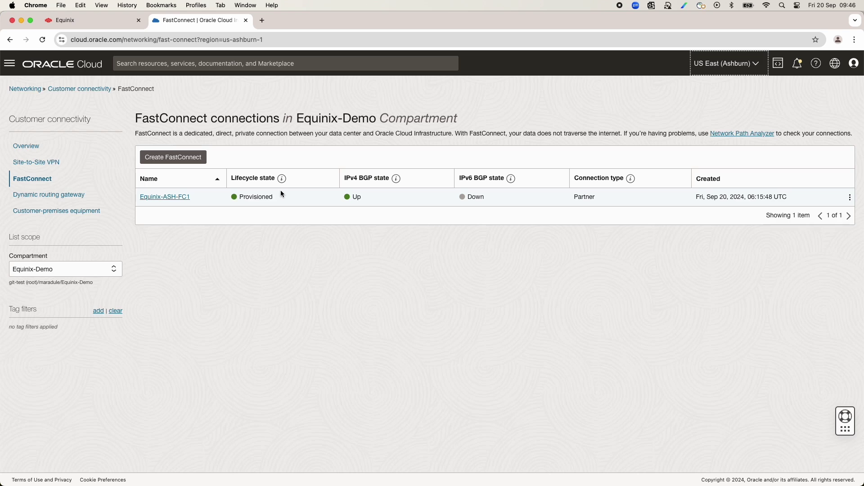
pyautogui.click(173, 198)
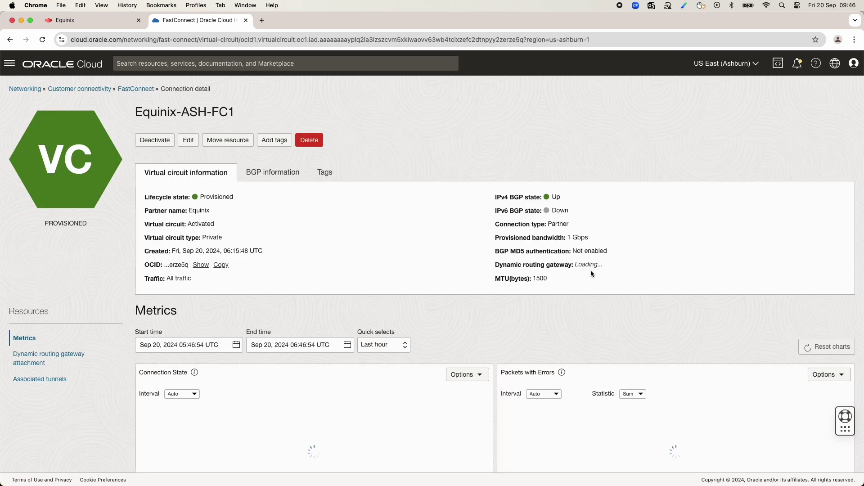
pyautogui.click(622, 295)
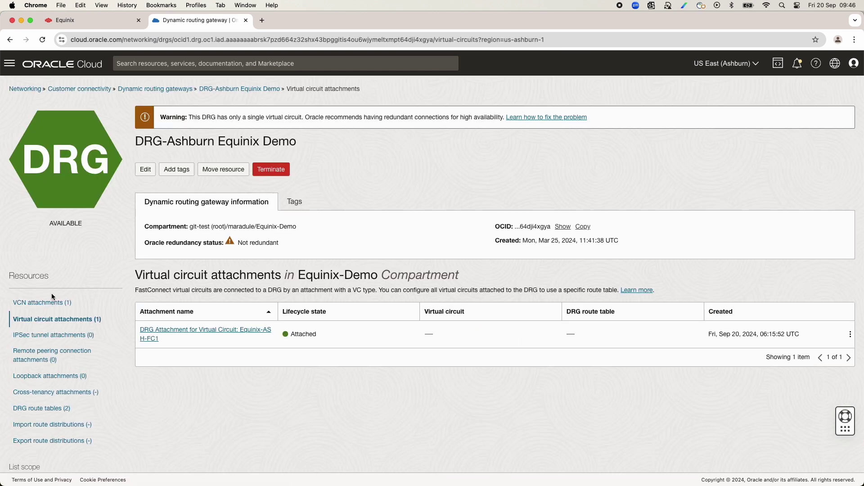
pyautogui.click(50, 304)
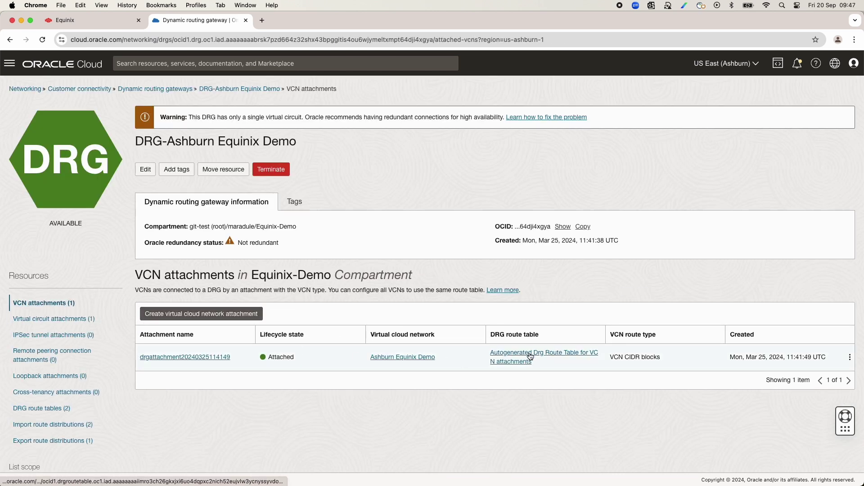
pyautogui.click(530, 357)
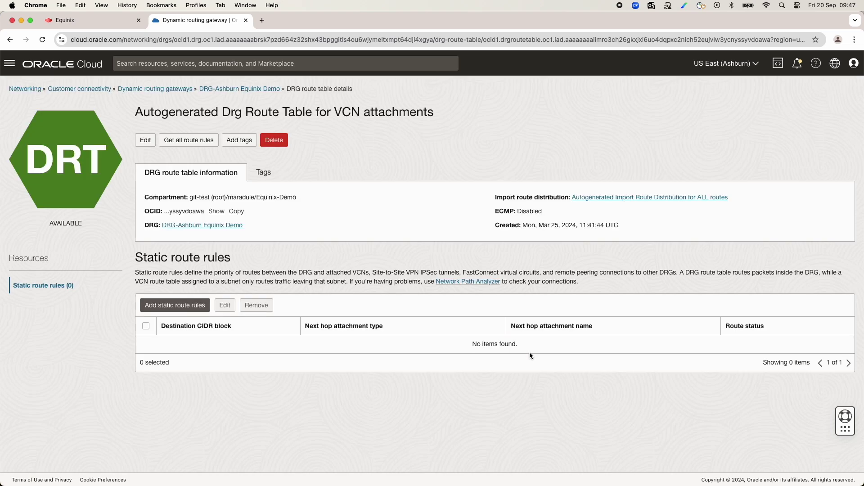
pyautogui.click(188, 144)
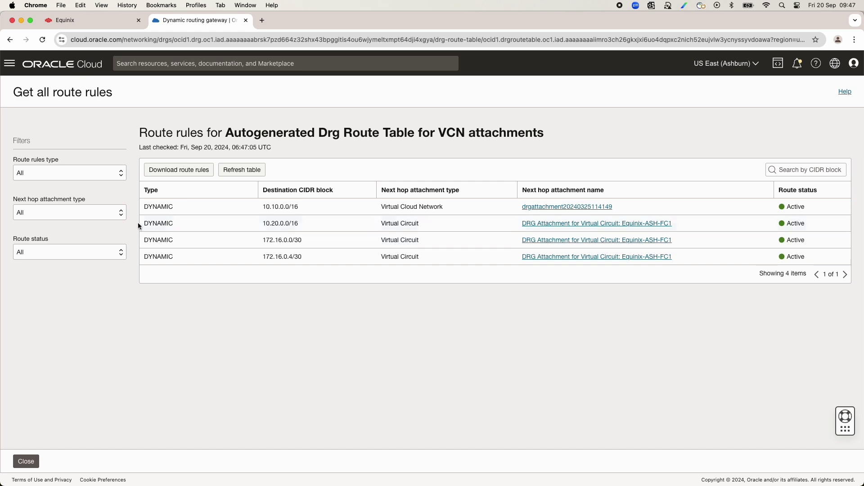
pyautogui.moveTo(143, 225); pyautogui.dragTo(672, 227)
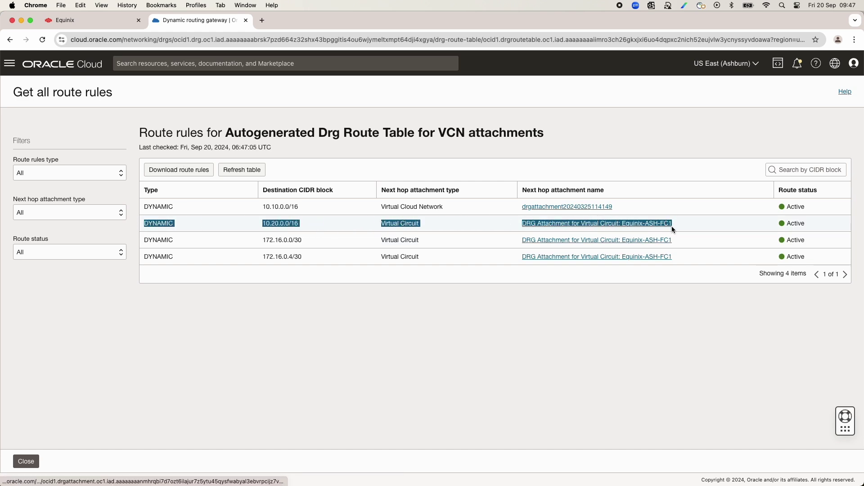
# Step: Switch the Oracle Cloud region to US West (Phoenix) to view its dynamic routing gateways
pyautogui.click(725, 64)
pyautogui.scroll(5, 702, 164)
pyautogui.scroll(-5, 703, 225)
pyautogui.click(715, 330)
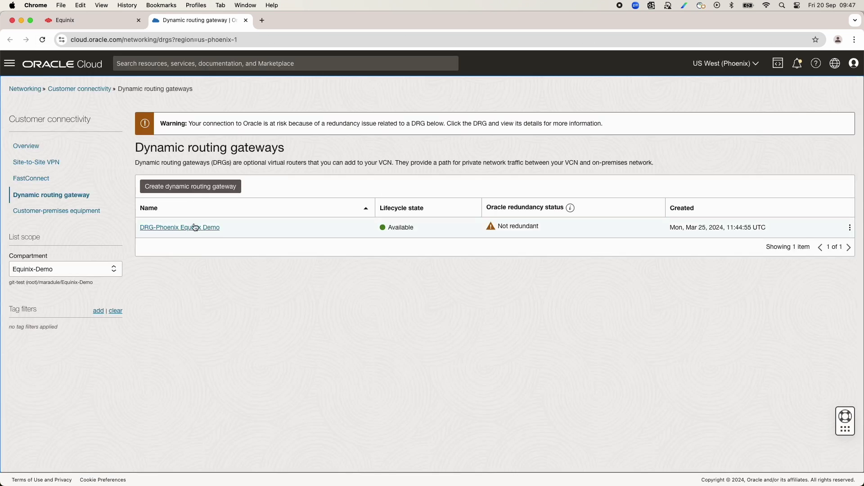
# Step: Examine all route rules in the VCN attachment route table of DRG-Phoenix Equinix Demo, highlighting the 10.10.0.0/16 route
pyautogui.click(194, 228)
pyautogui.click(510, 351)
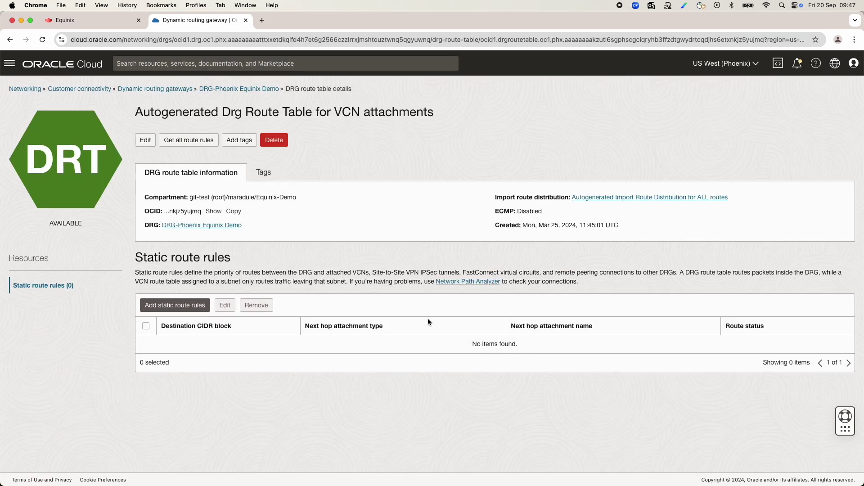
pyautogui.click(189, 142)
pyautogui.moveTo(146, 207); pyautogui.dragTo(612, 207)
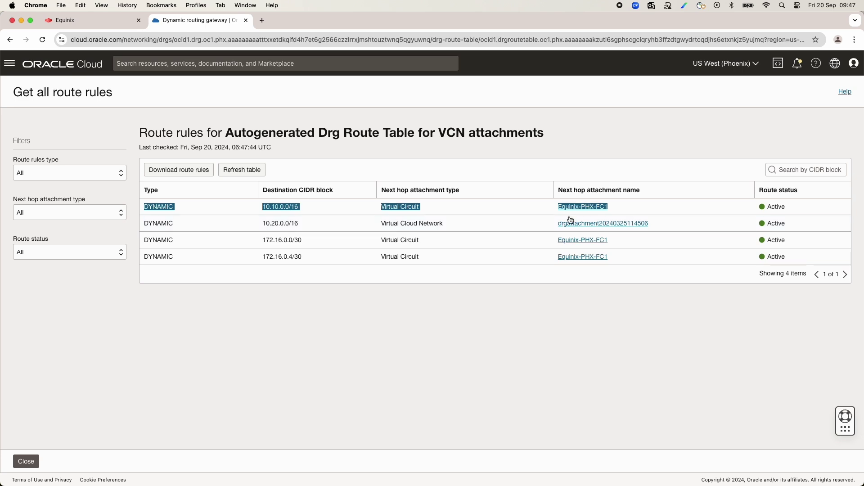
# Step: Switch to the Terminal and ping 10.10.10.193 with 10 packets from the Phoenix VM
pyautogui.hotkey('ctrl', 'Right')
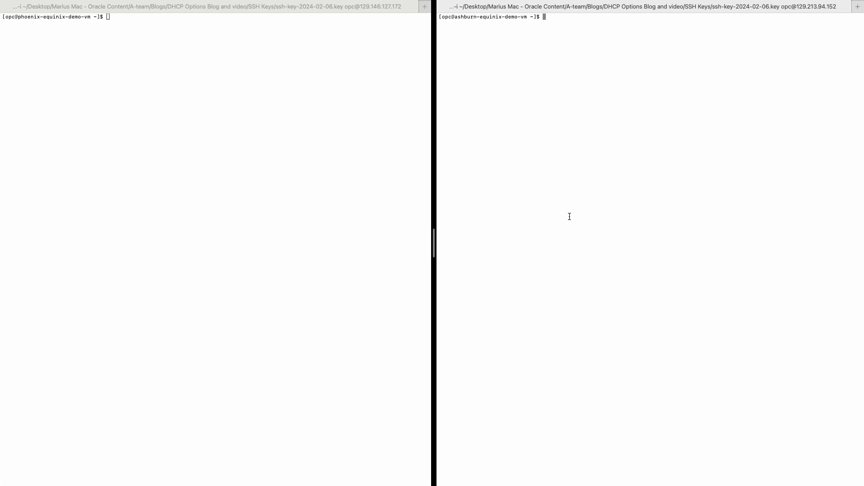
pyautogui.click(355, 194)
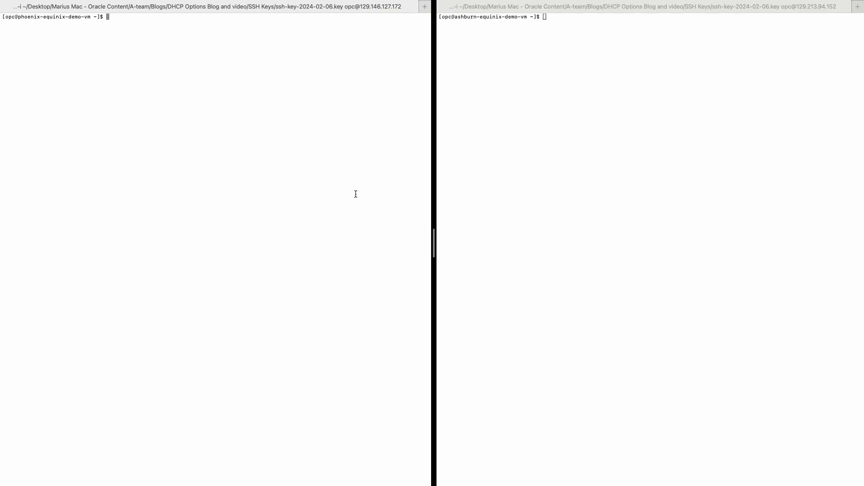
pyautogui.press('Up')
pyautogui.press('Up')
pyautogui.press('Return')
# Step: From the Ashburn VM's session, ping 10.20.10.165 with 10 packets
pyautogui.click(539, 183)
pyautogui.press('Up')
pyautogui.press('Up')
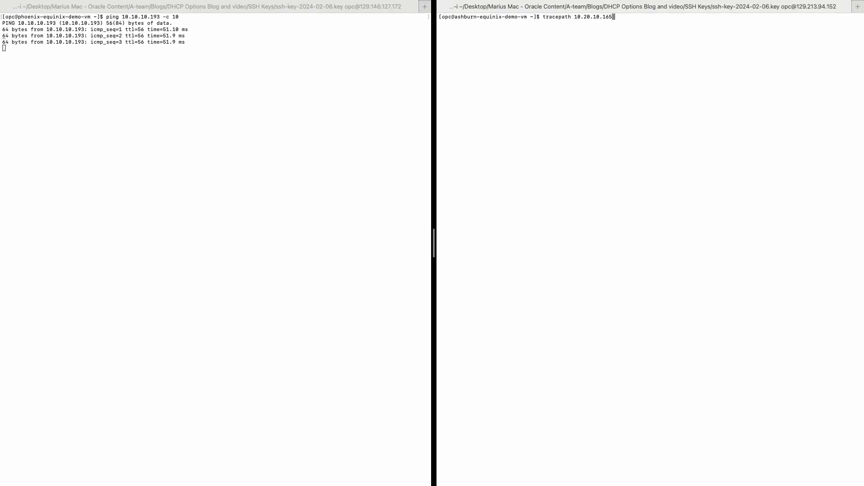
pyautogui.press('Return')
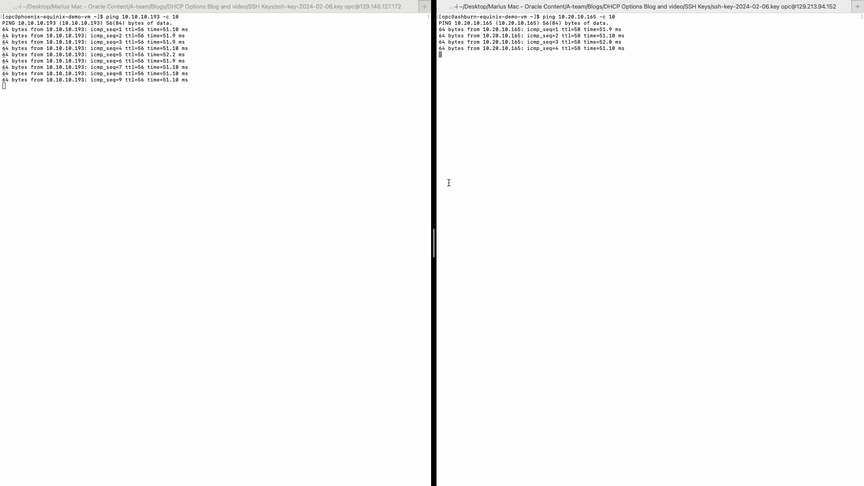
# Step: Trace the network path from the Phoenix VM to 10.10.10.193 with tracepath
pyautogui.click(287, 190)
pyautogui.press('Up')
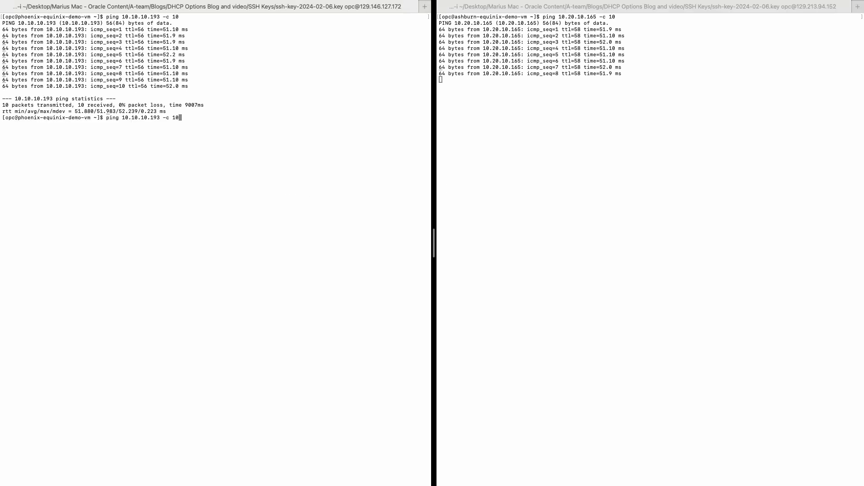
pyautogui.press('Up')
pyautogui.press('Return')
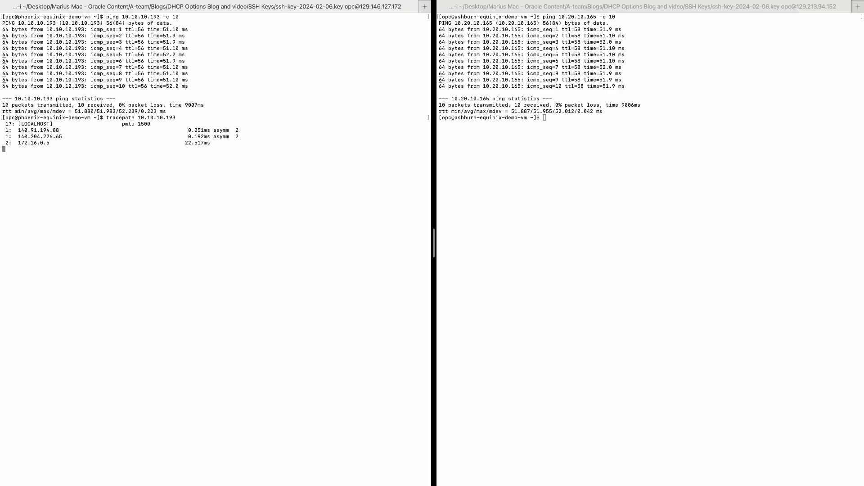
# Step: Trace the network path from the Ashburn VM to 10.20.10.165 with tracepath
pyautogui.click(521, 181)
pyautogui.press('Up')
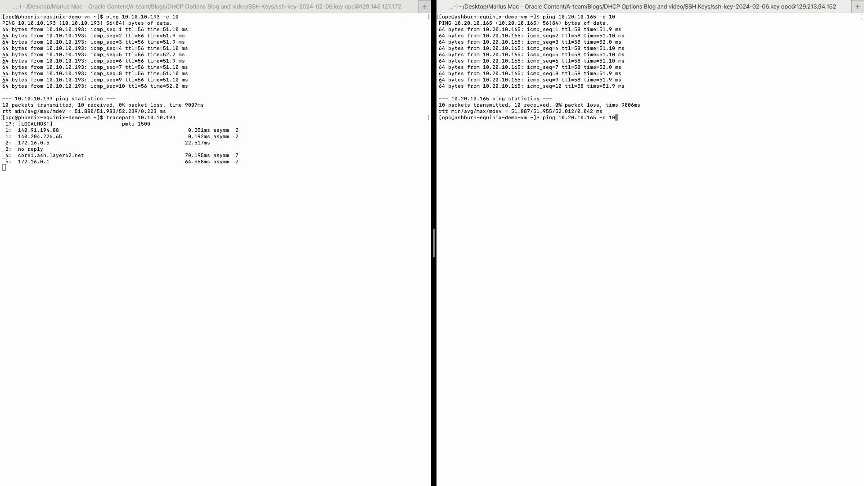
pyautogui.press('Up')
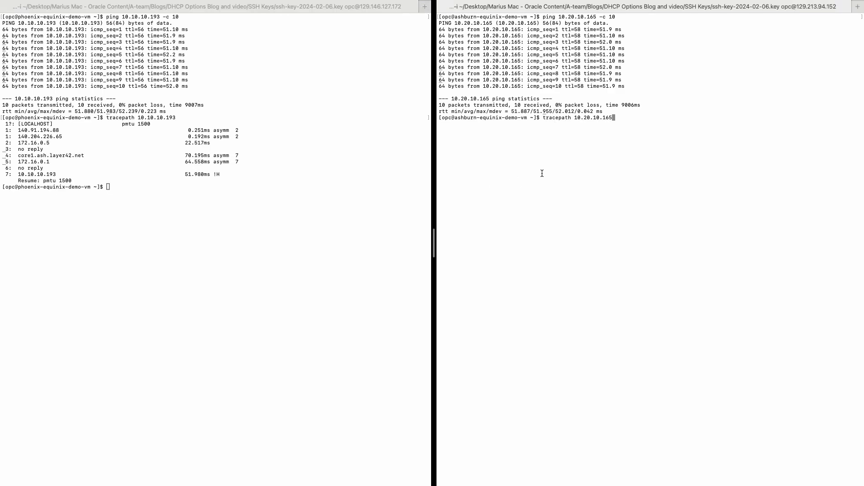
pyautogui.press('Return')
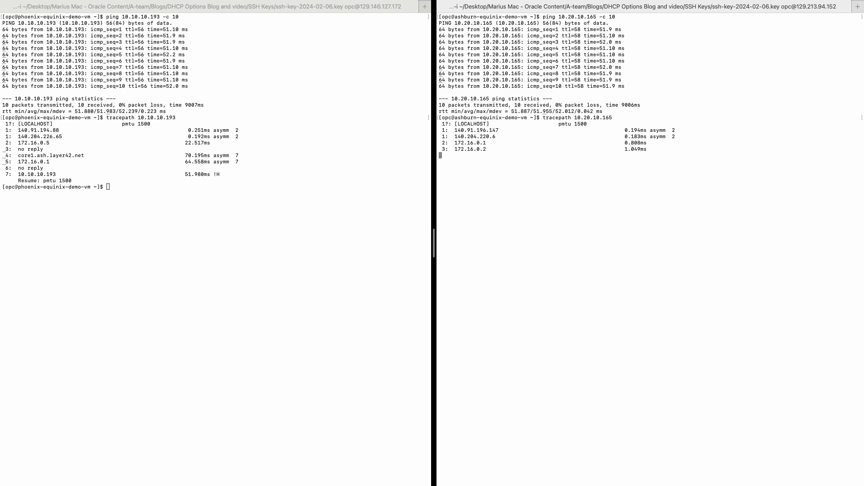